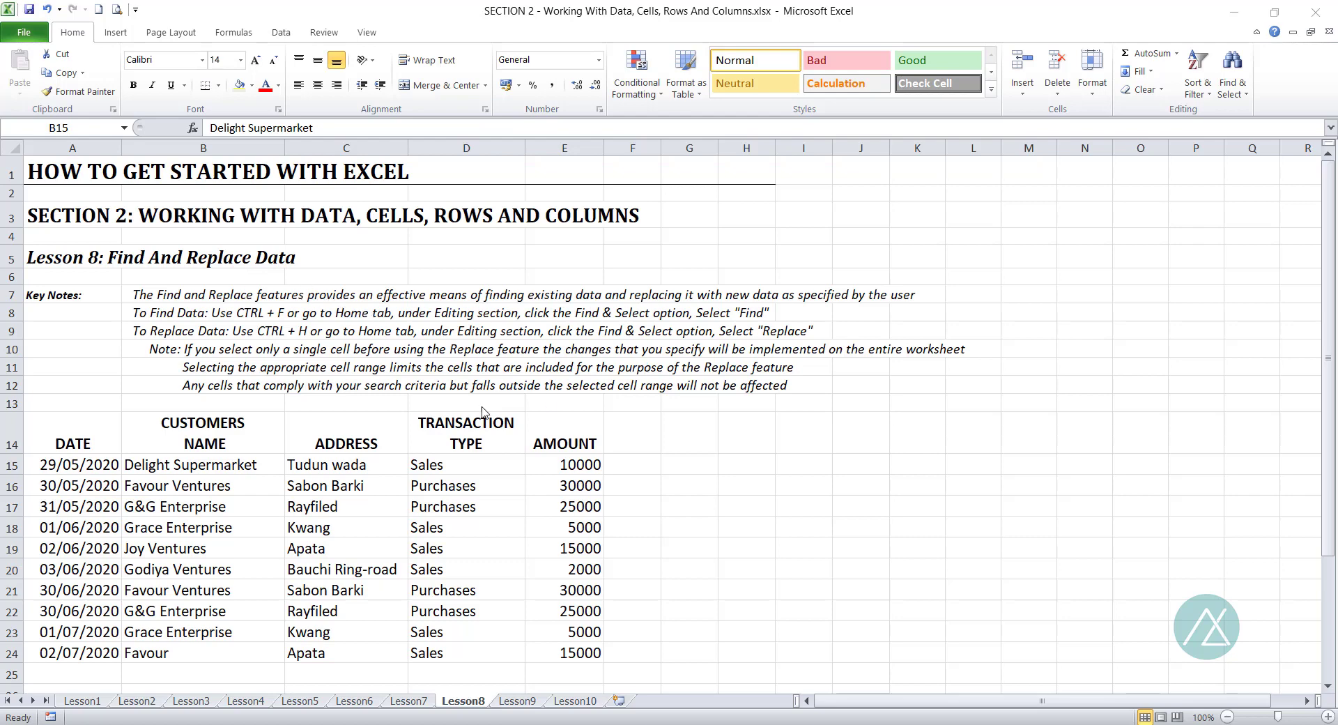
Select cell B15 in the customers name column and briefly display the on-screen keyboard.
click(187, 466)
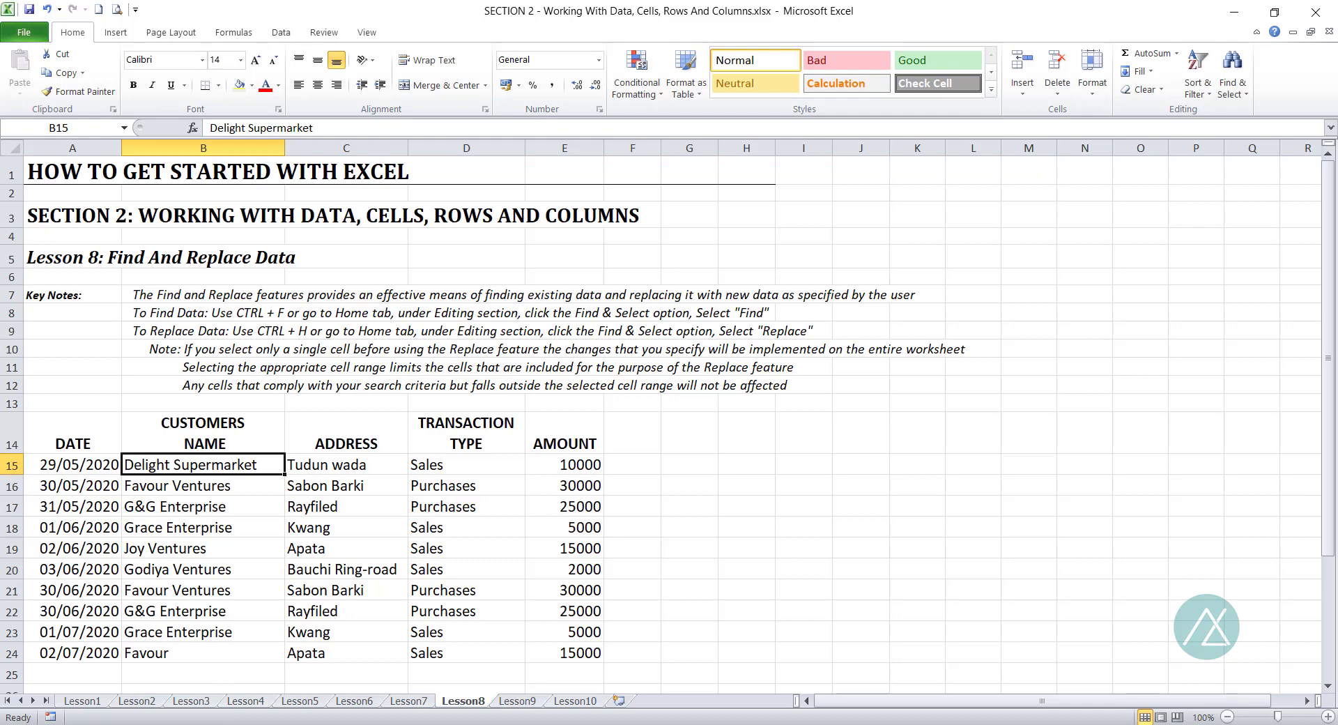
key(super+ctrl+o)
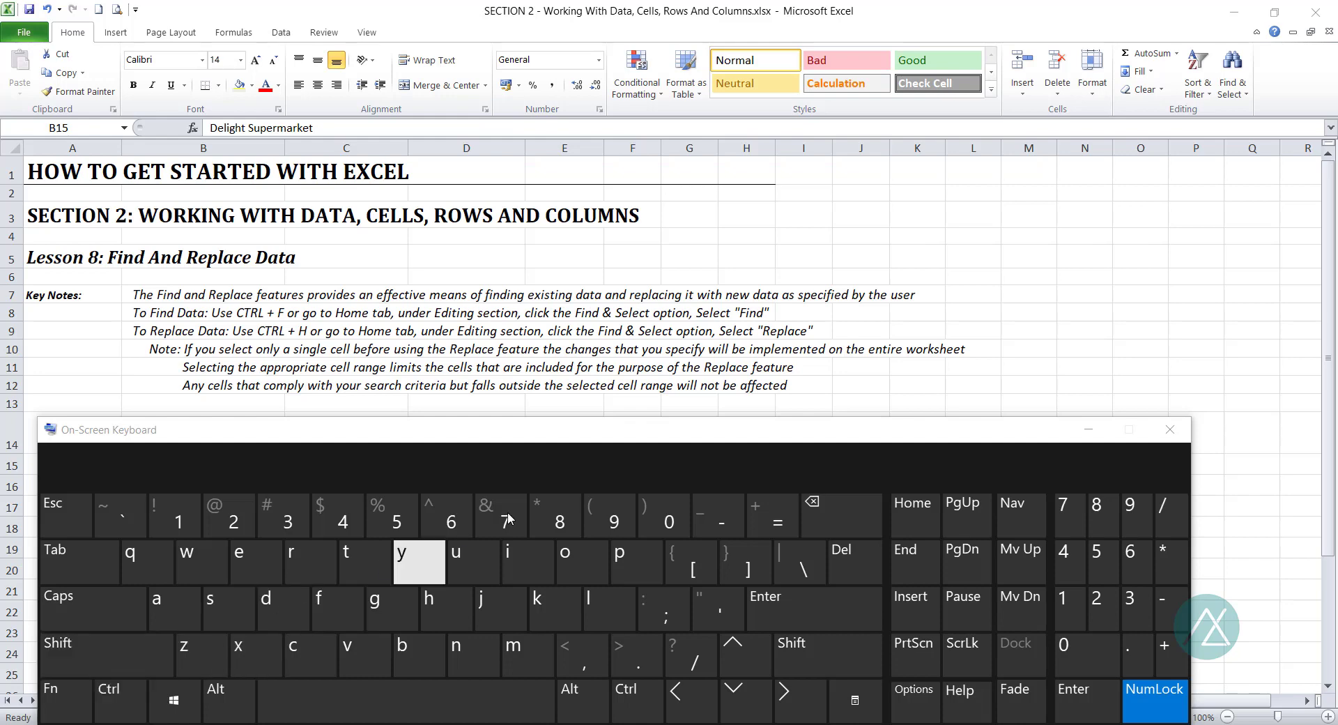
click(1088, 432)
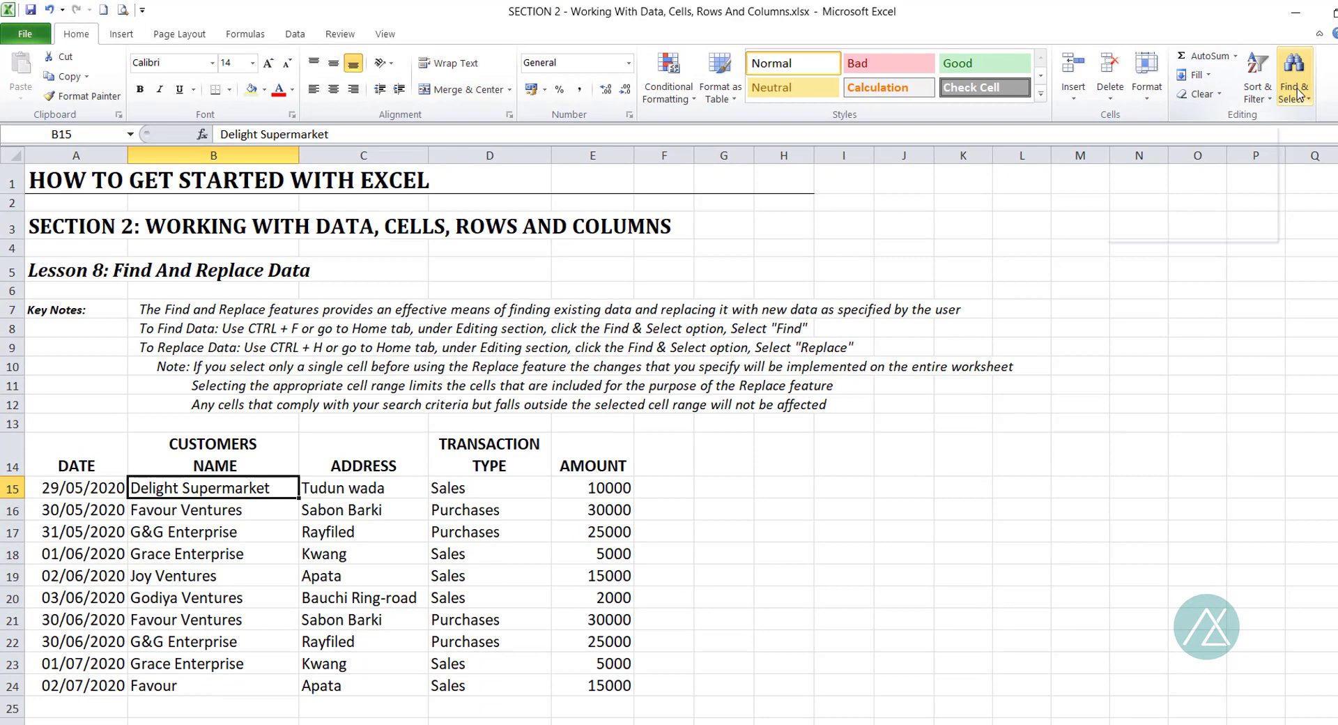
click(1288, 93)
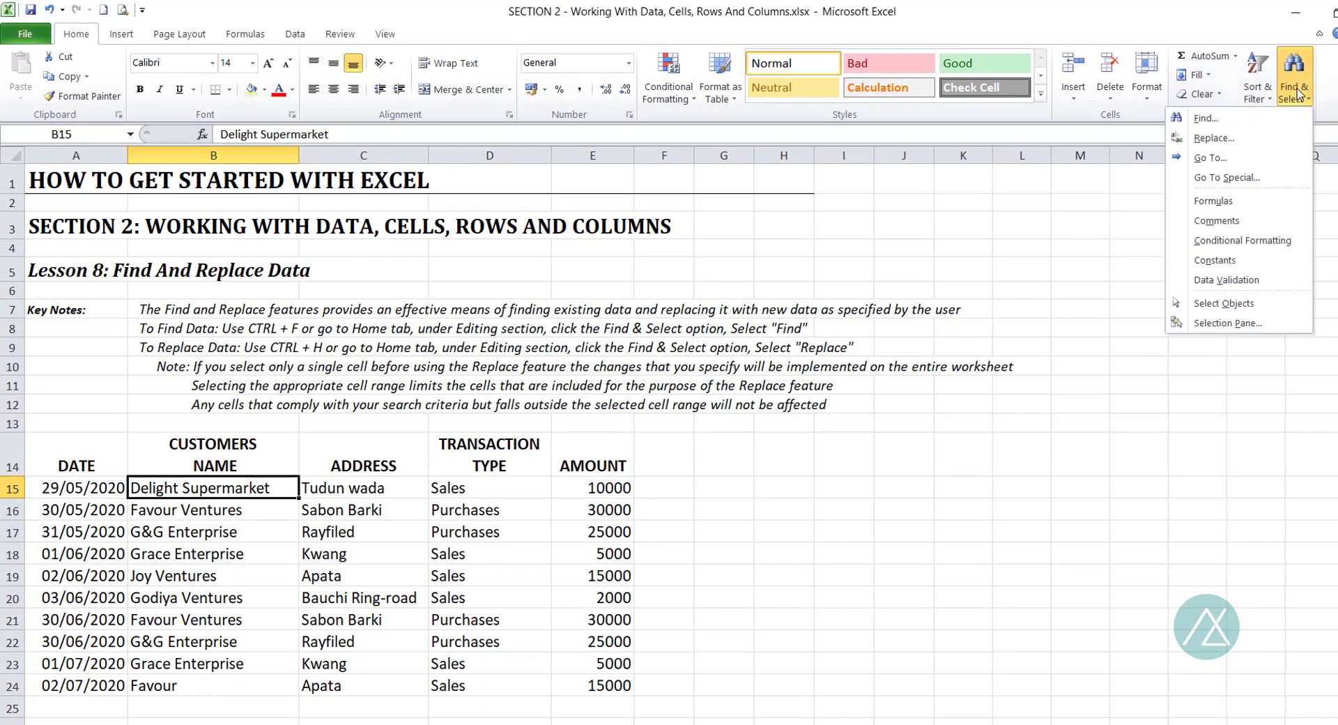
click(1227, 119)
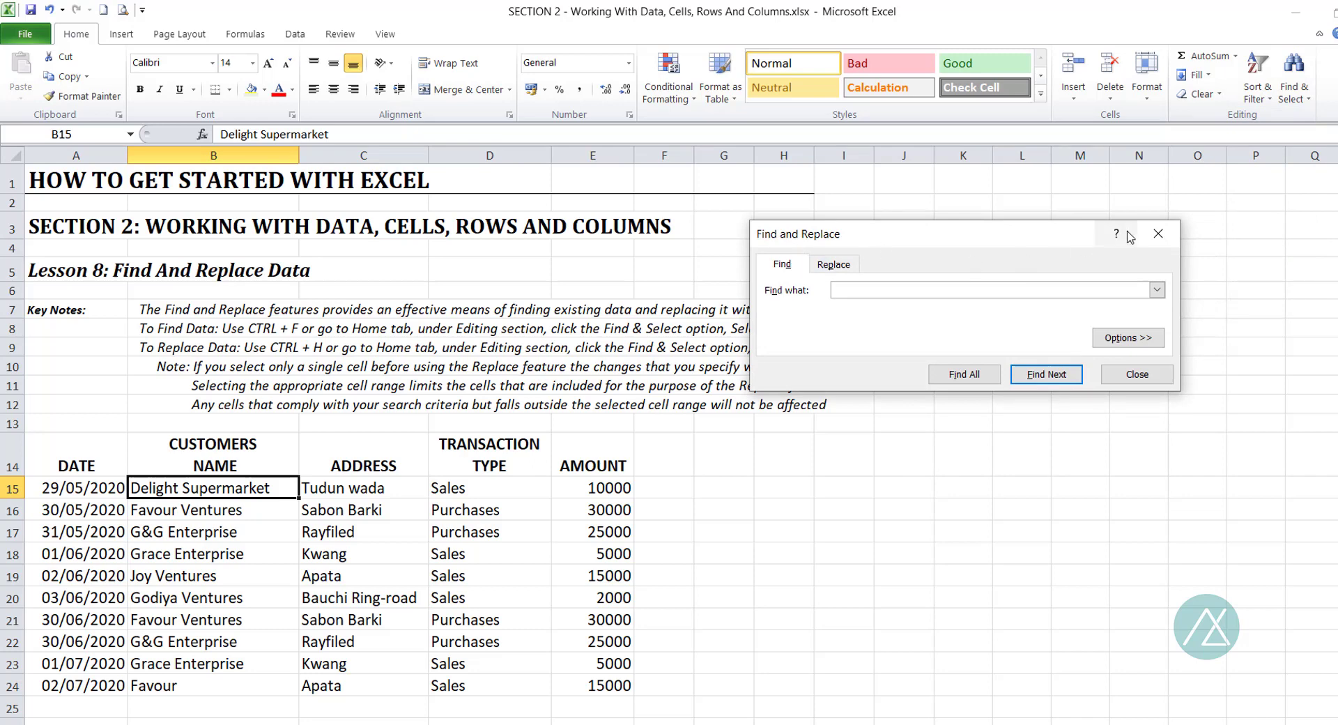
click(1158, 234)
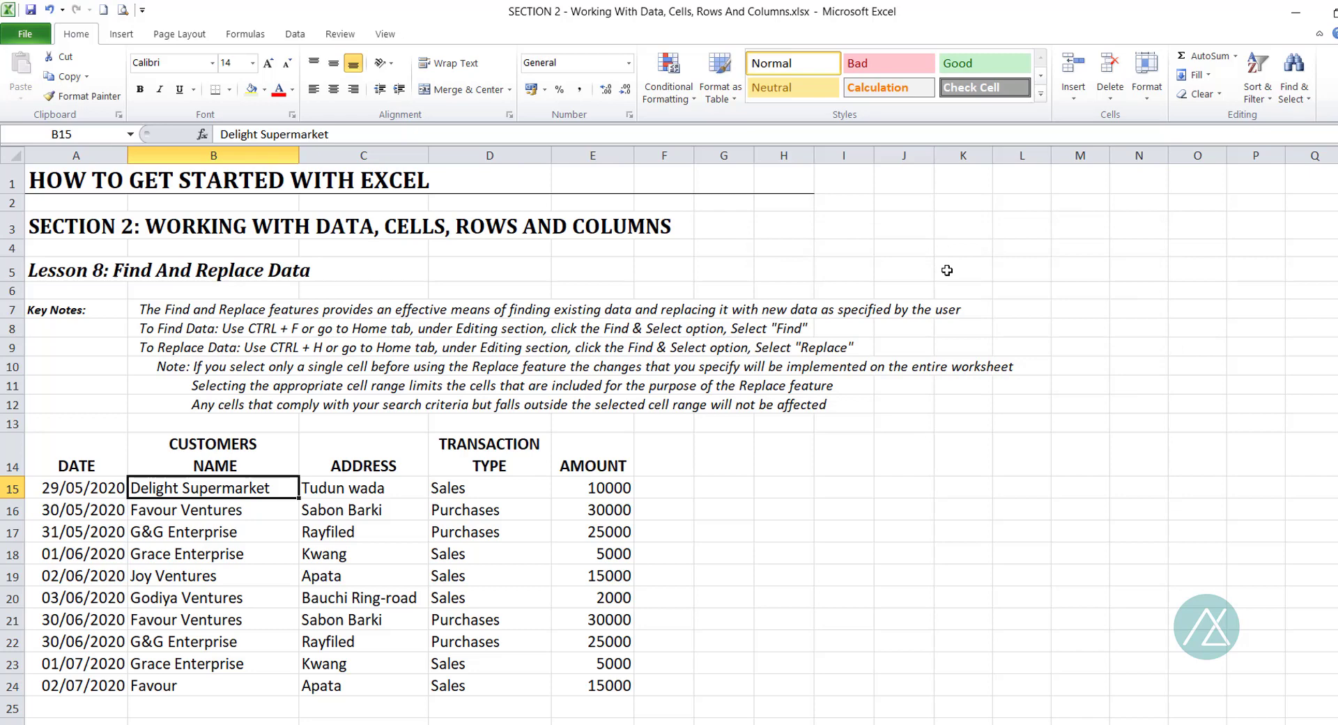
Start a Find for "Favour" with the extended search options shown, limiting the search to the current sheet.
key(ctrl+f)
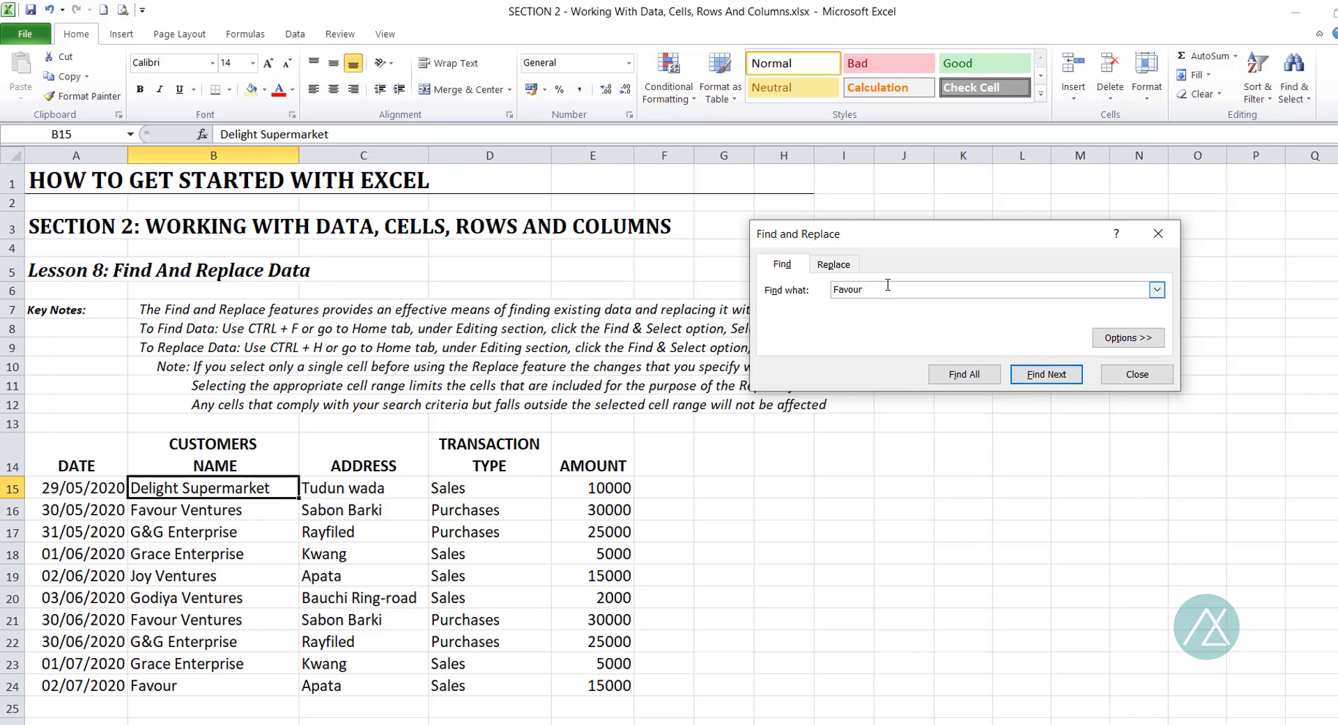
click(1134, 340)
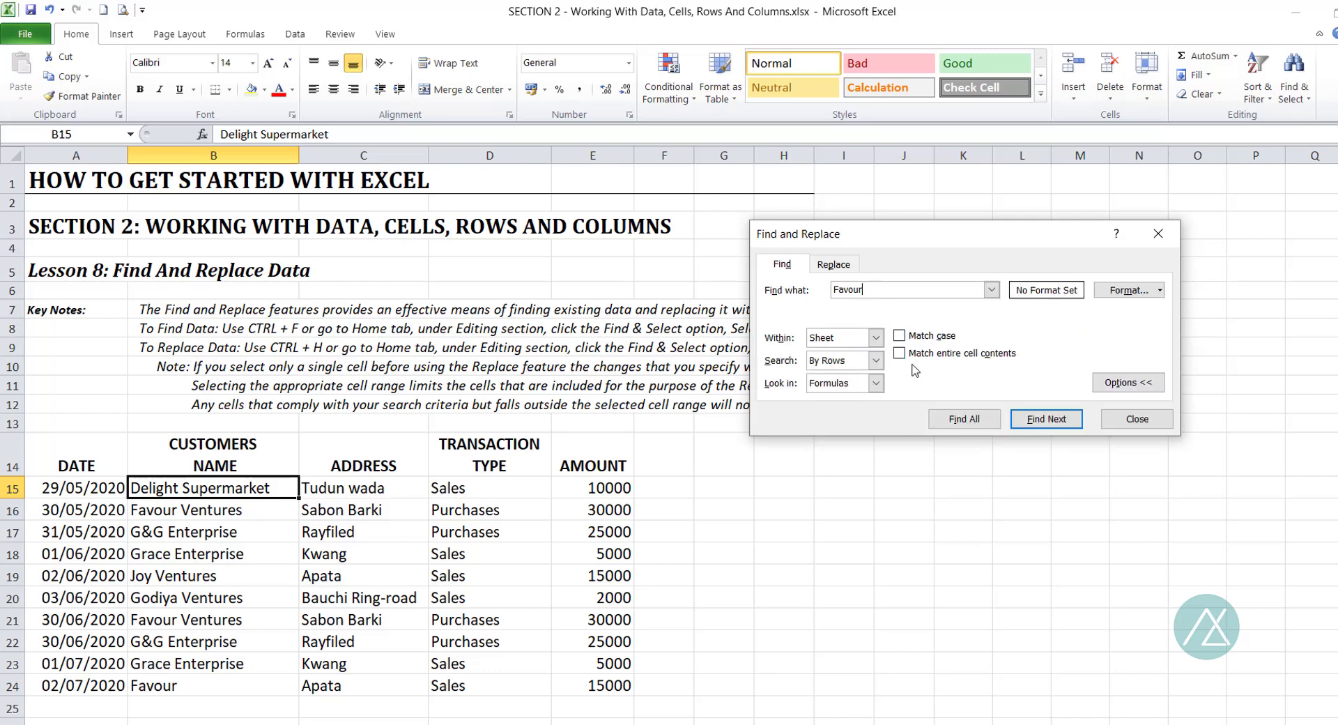
click(874, 288)
click(875, 338)
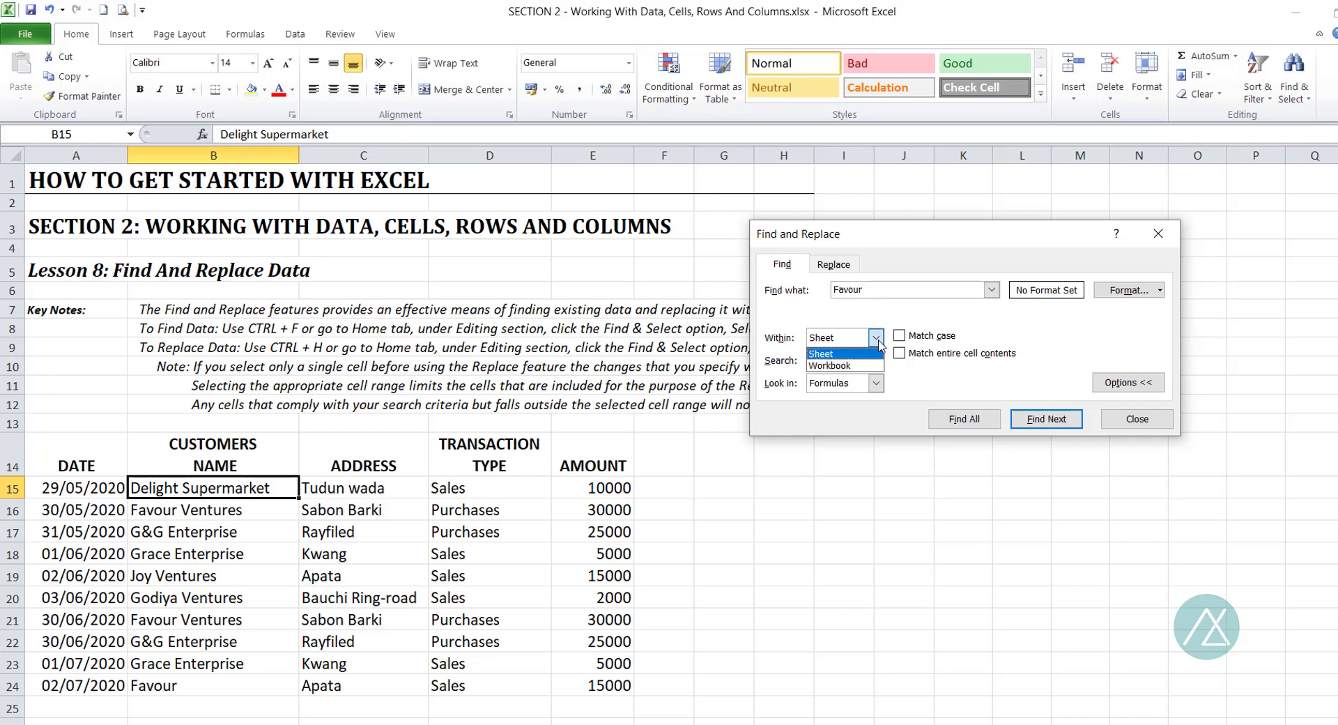
click(858, 354)
click(877, 338)
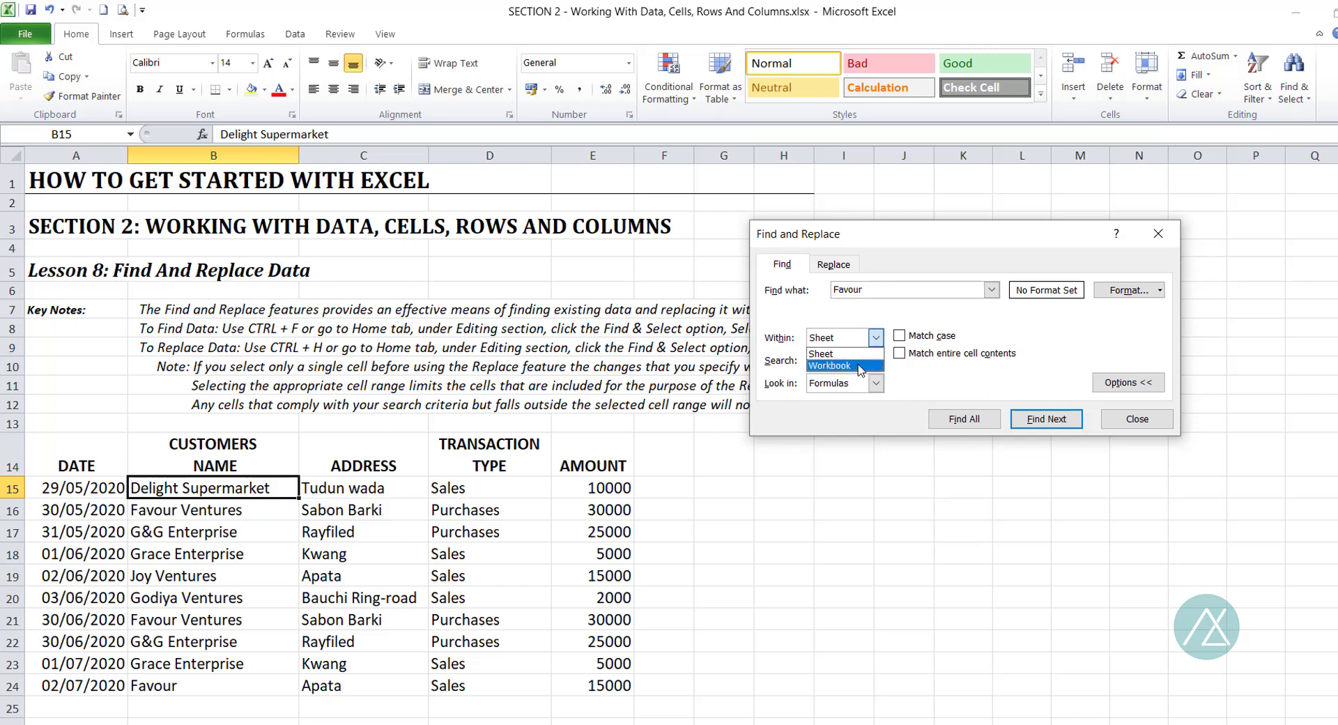
click(837, 354)
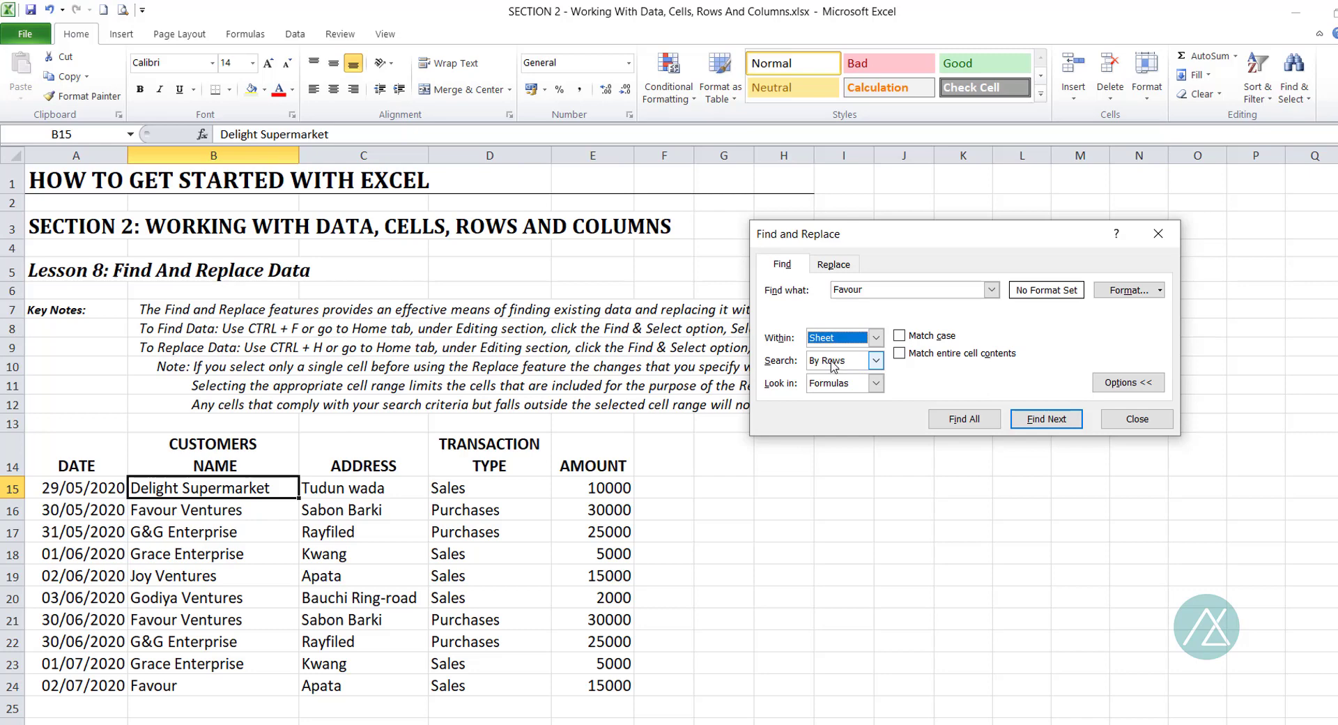
Set the search to run by rows and look in Values, leaving case matching off.
click(876, 360)
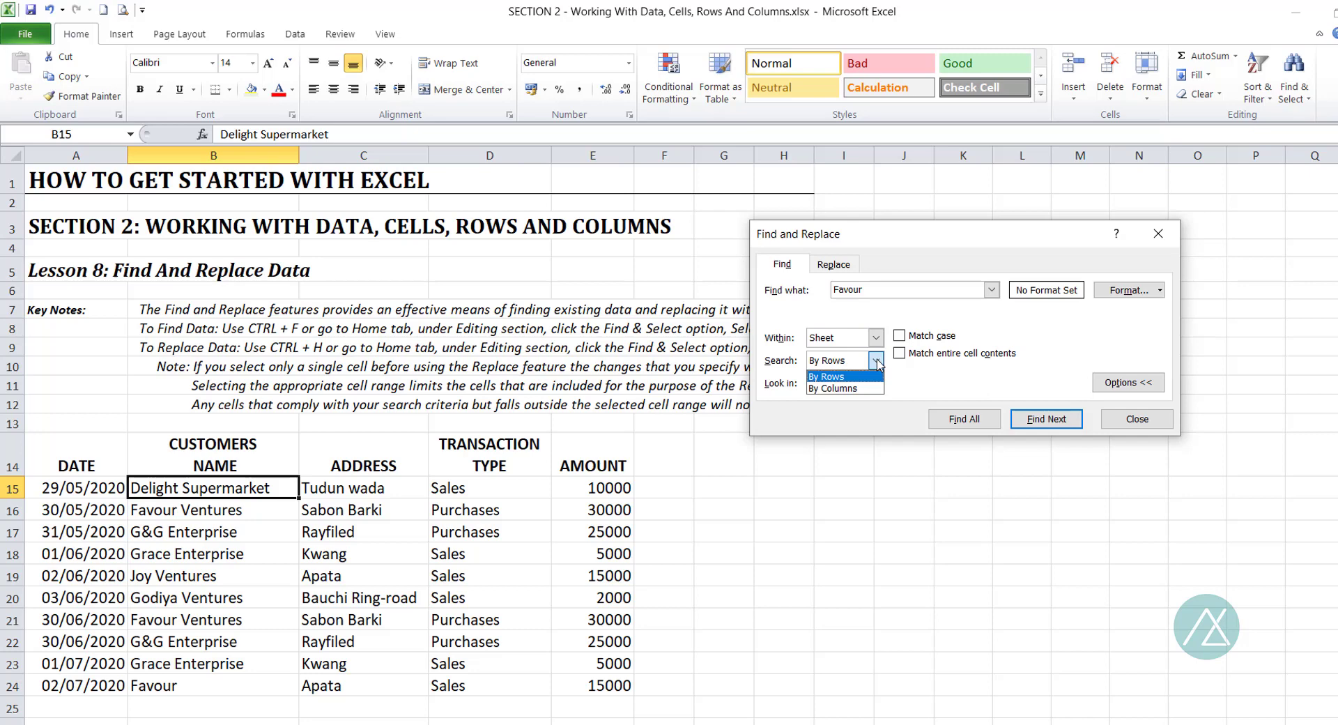
click(876, 361)
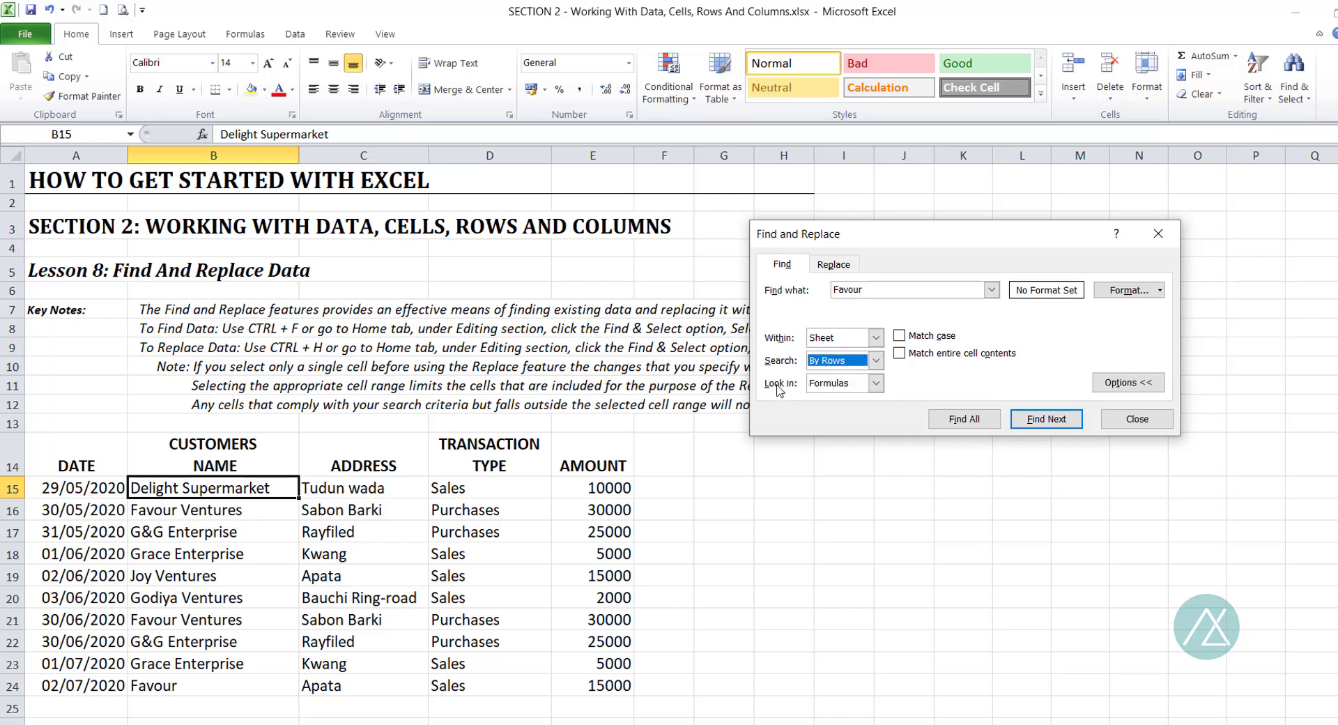
click(876, 383)
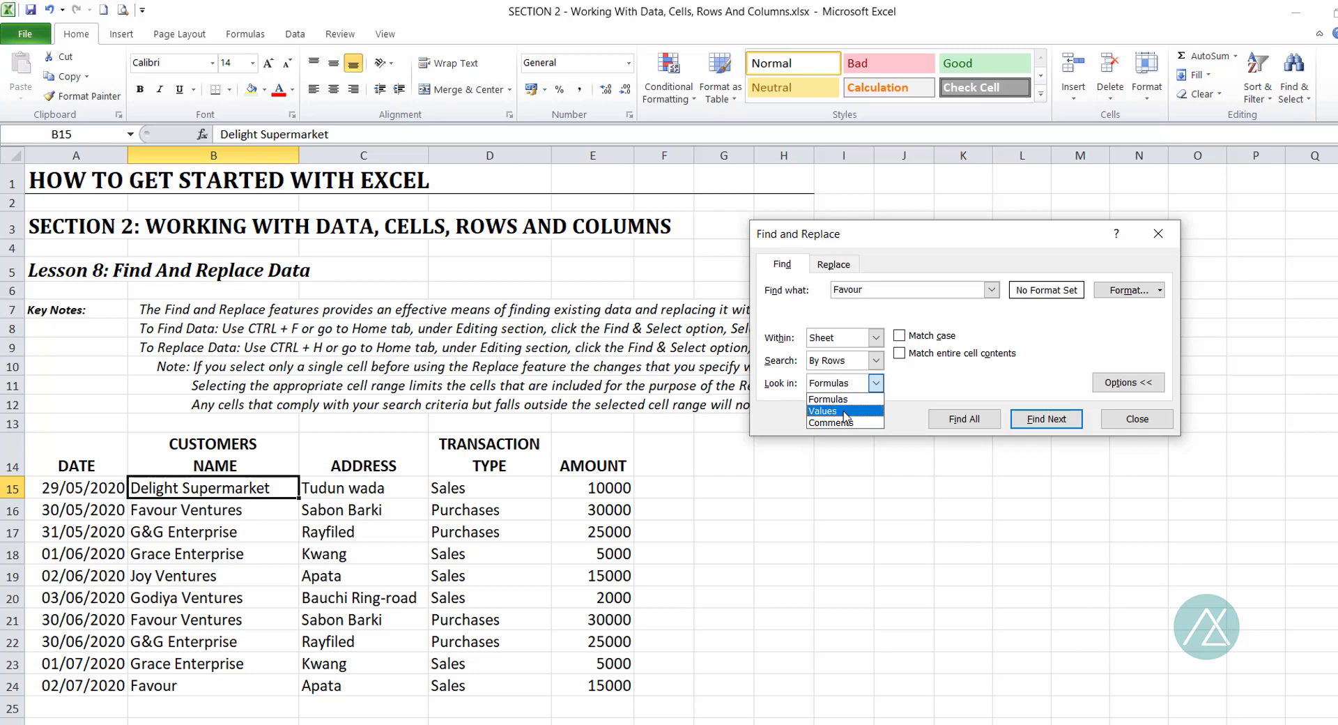
click(845, 413)
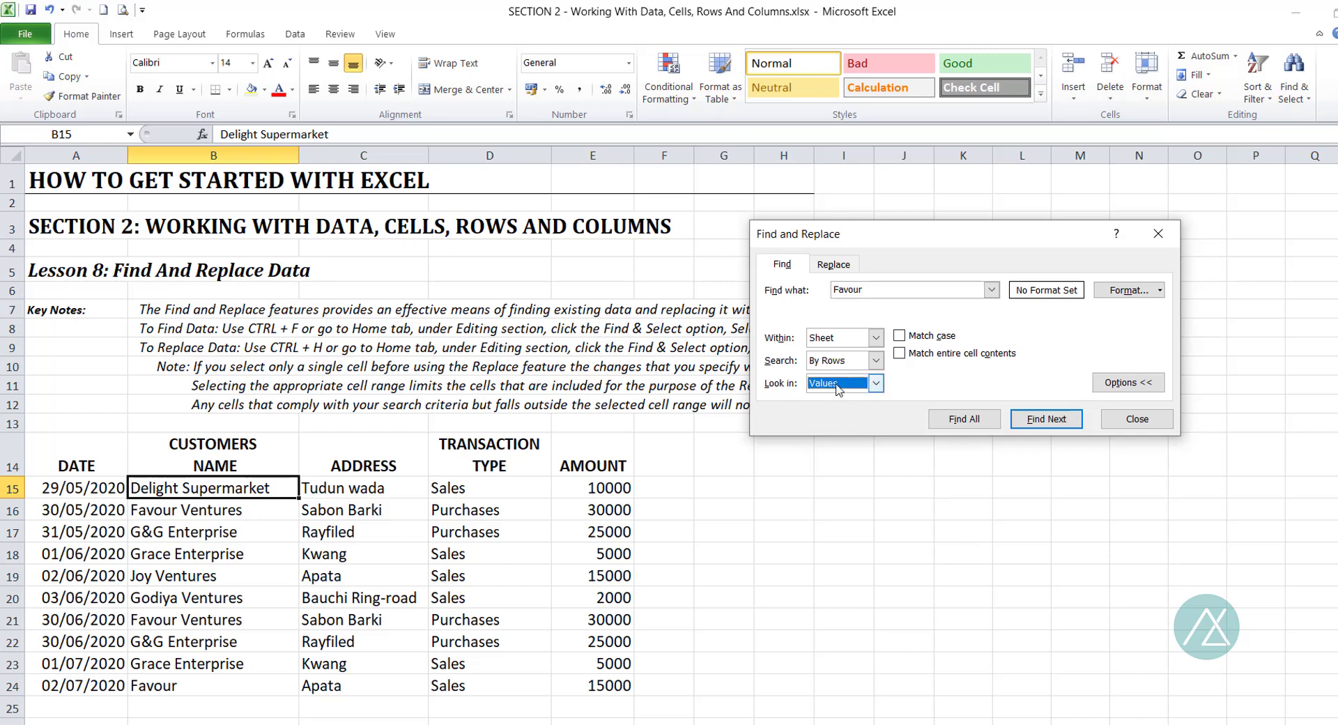
click(900, 337)
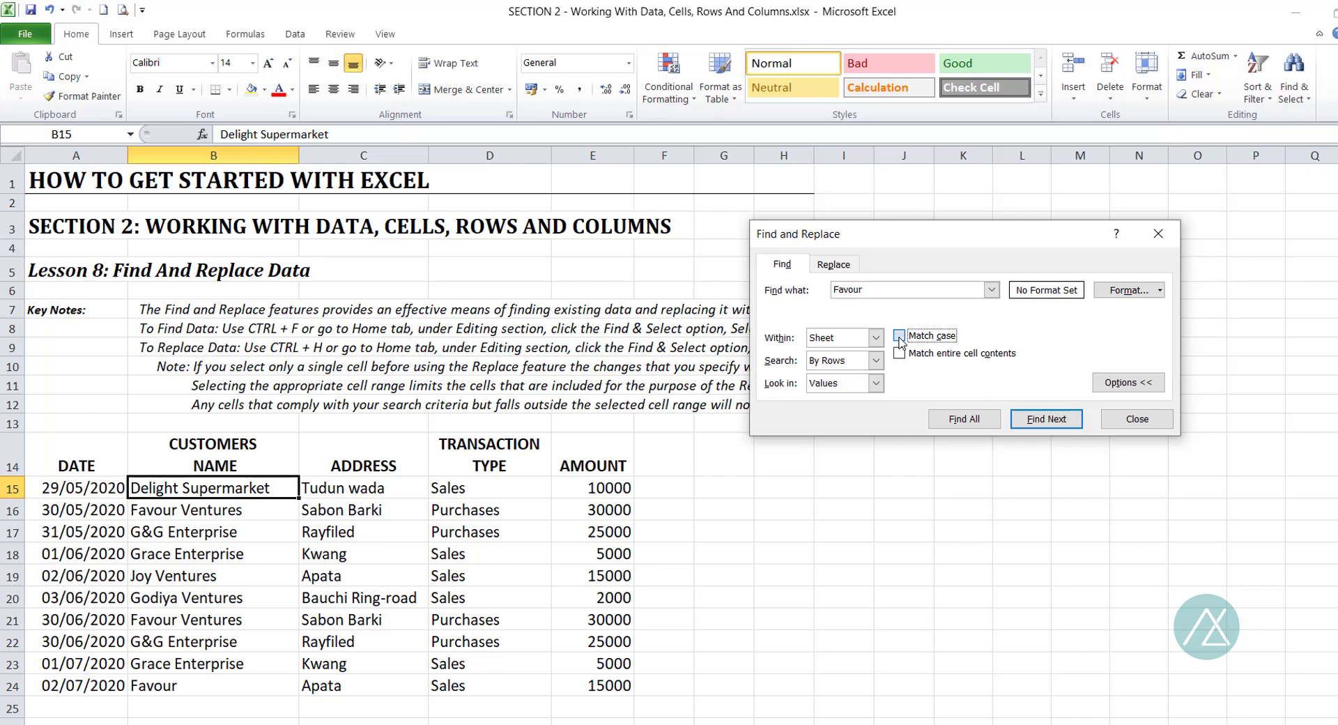
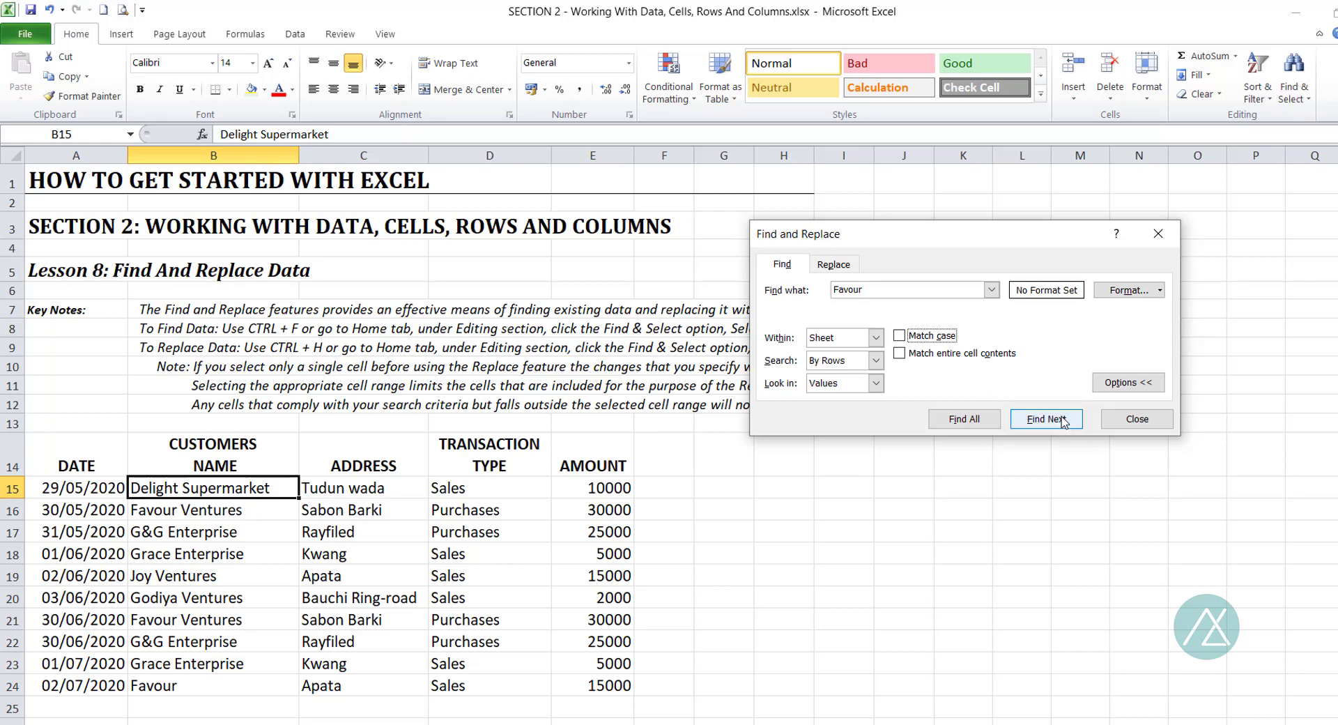
Step through the cells containing "Favour" one at a time until the search returns to cell B16.
click(1063, 420)
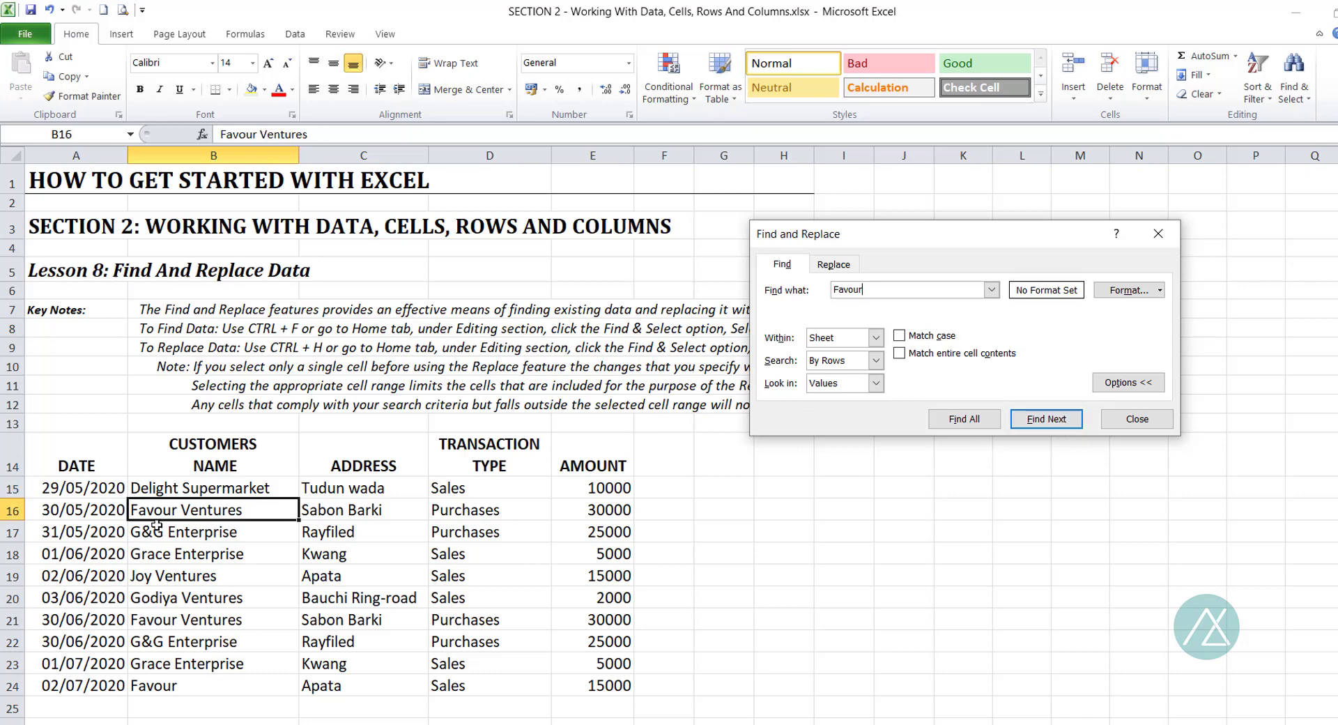
click(1038, 422)
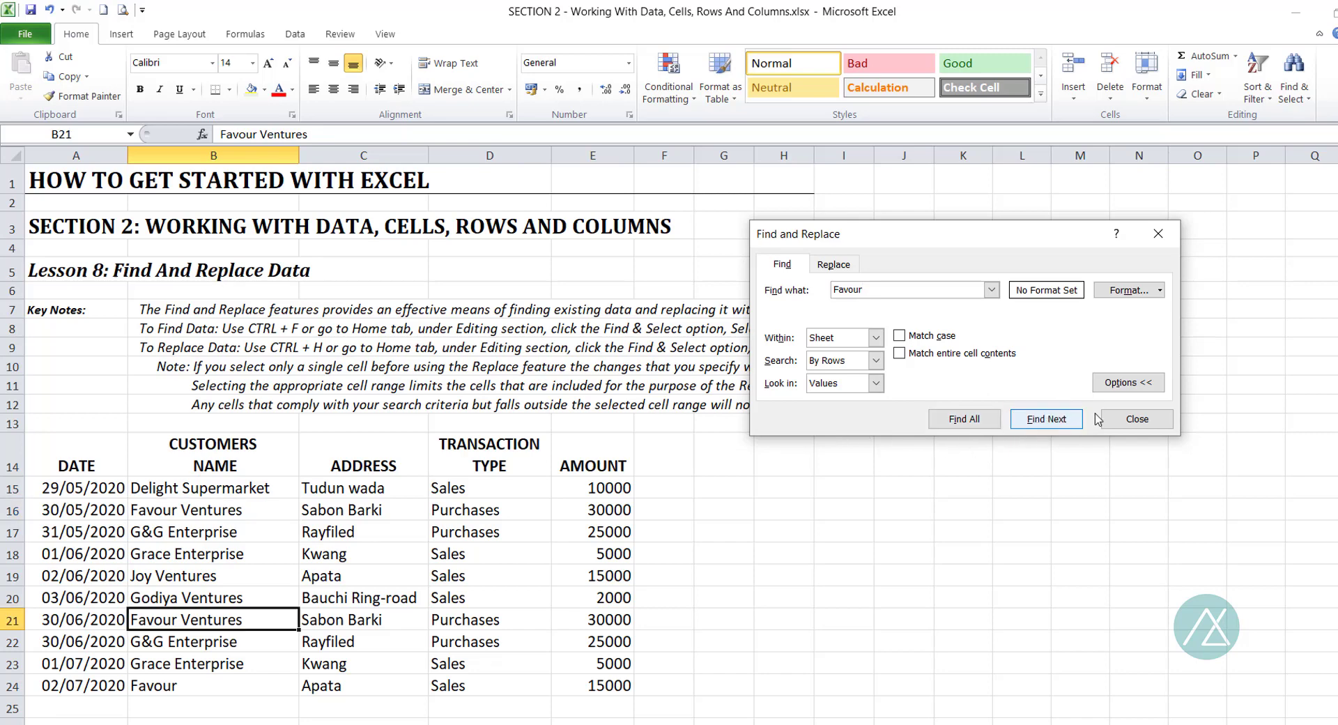
click(1058, 425)
click(1058, 425)
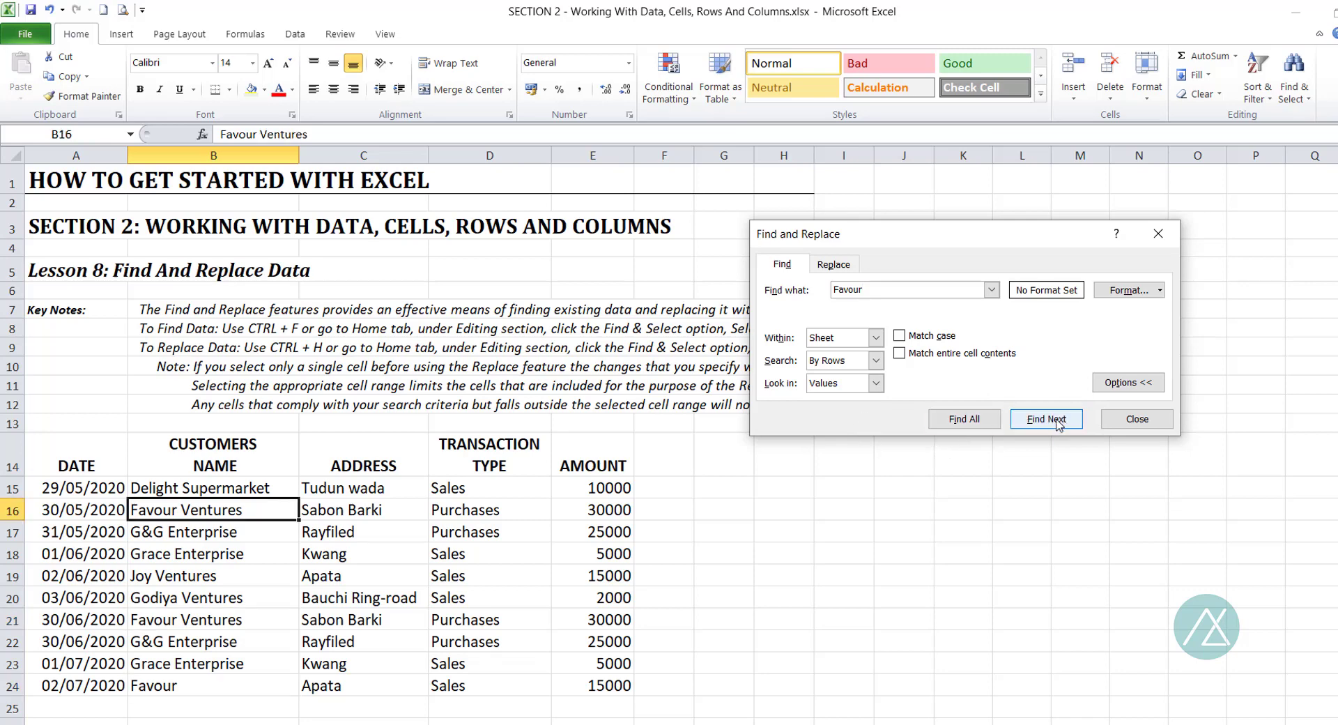
List all cells containing "Favour", enlarge the dialog to show the full result list, and go through the listed matches.
click(956, 420)
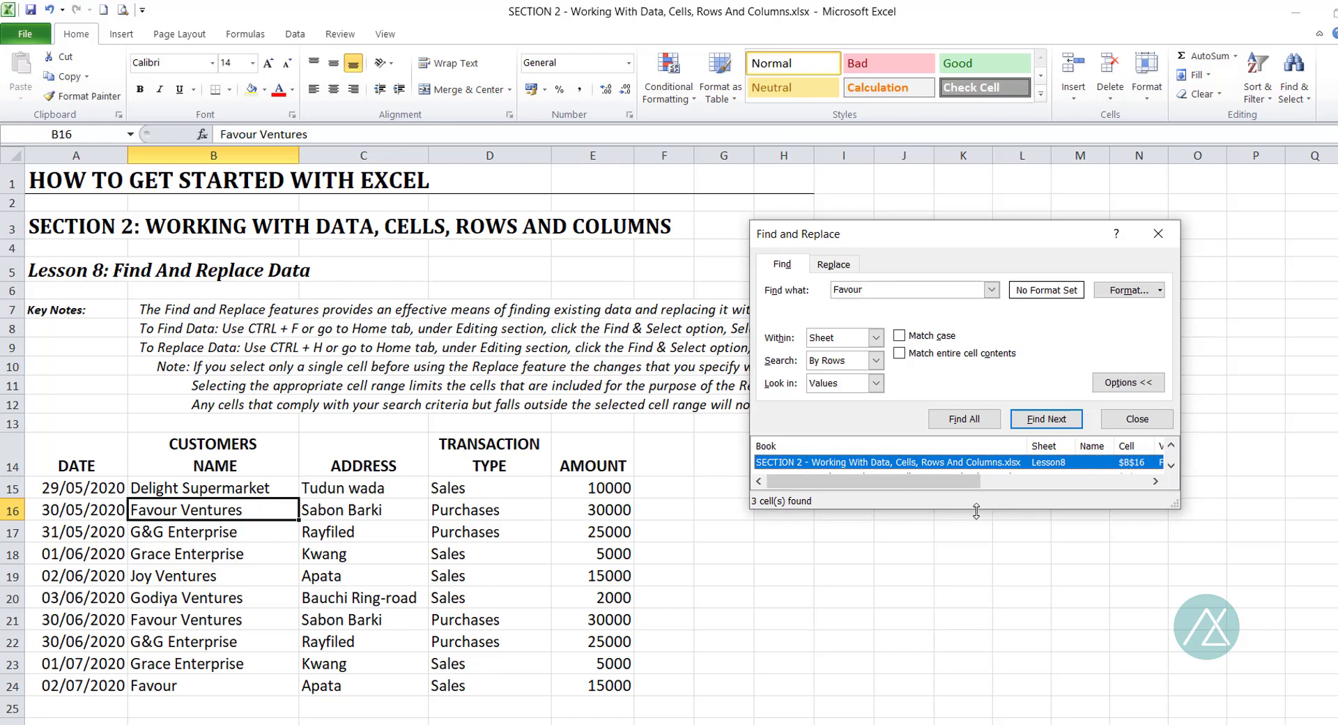
drag(976, 511, 976, 602)
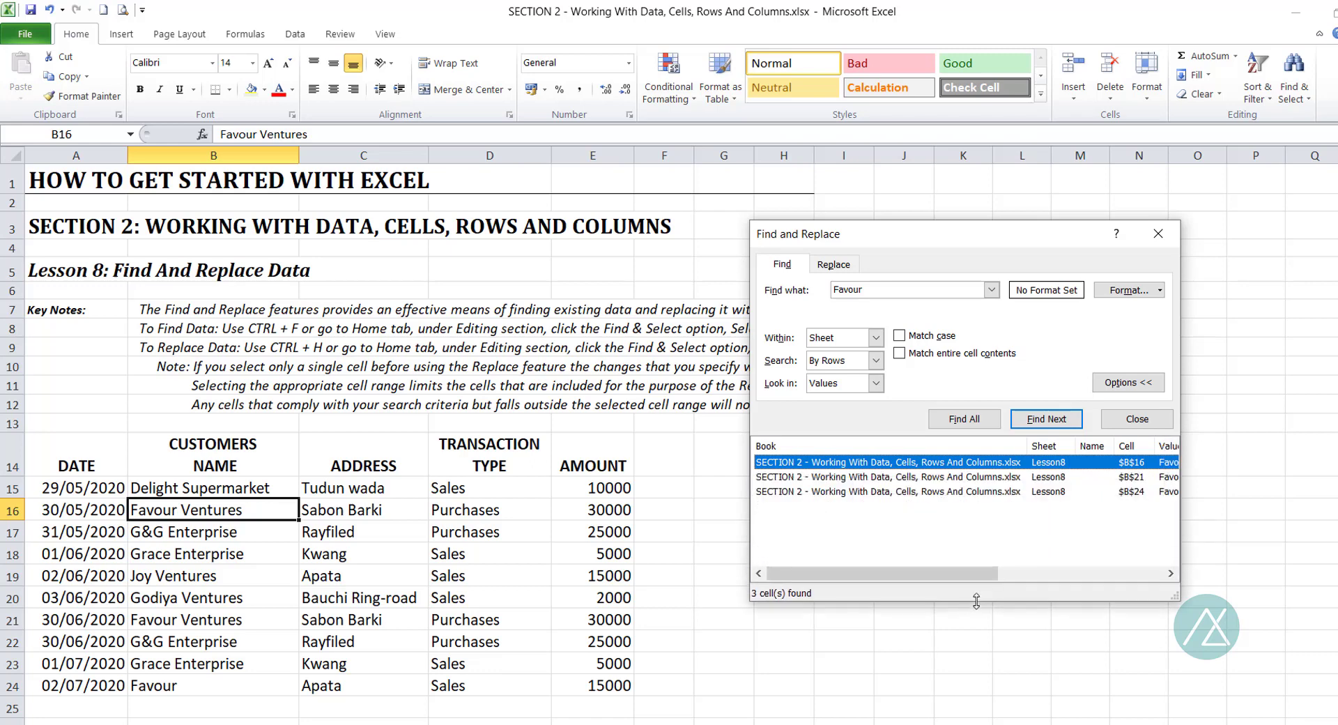
click(1176, 477)
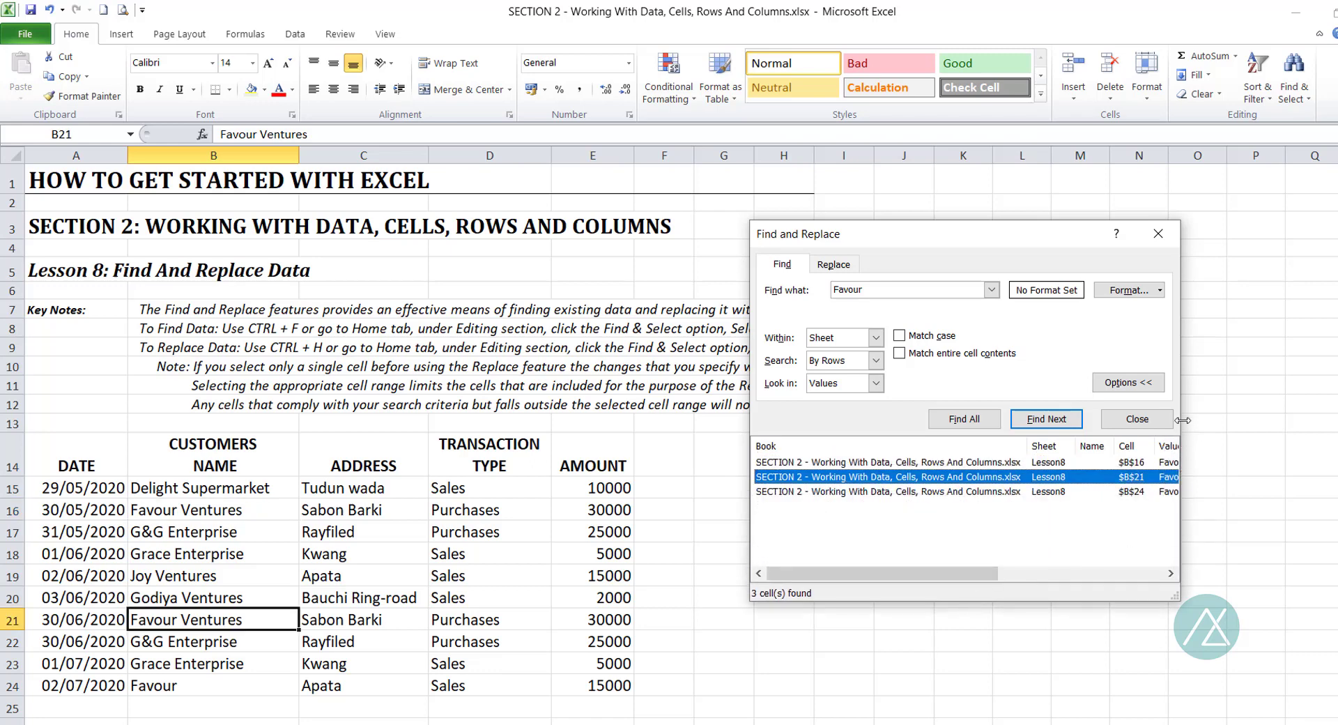
drag(1183, 421, 1337, 420)
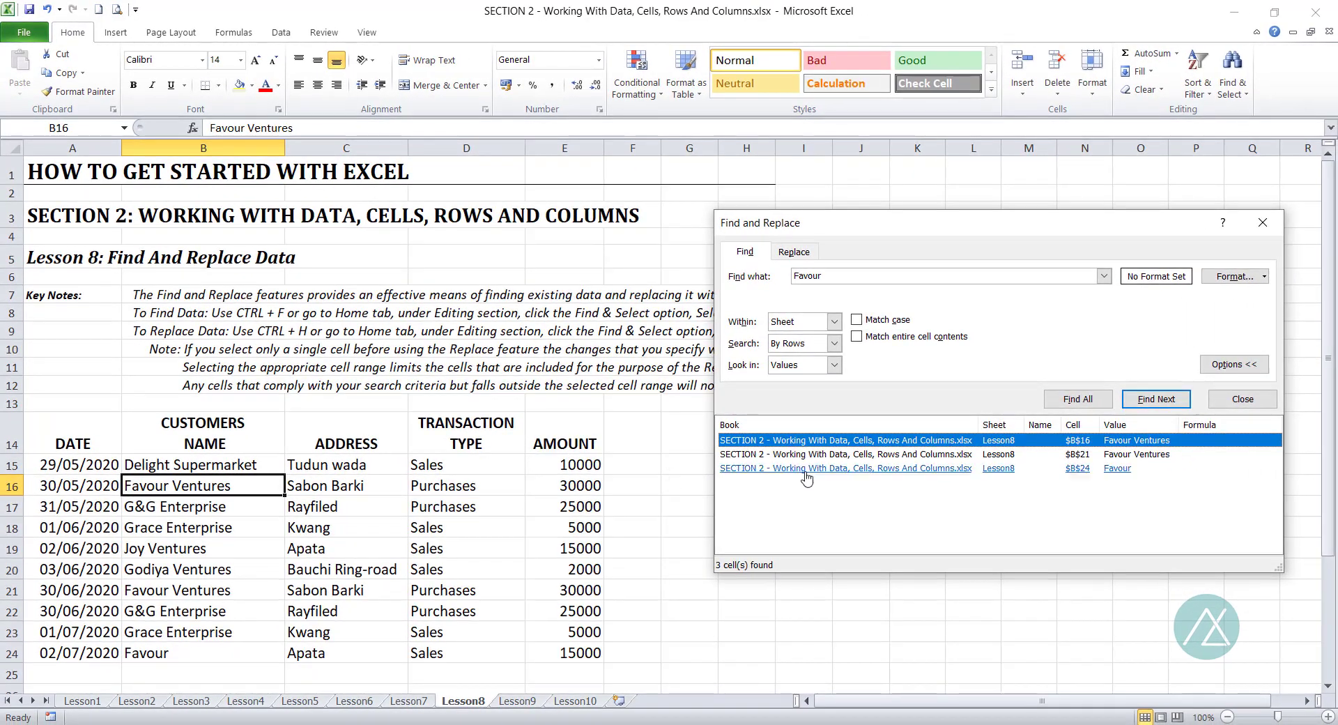
key(Up)
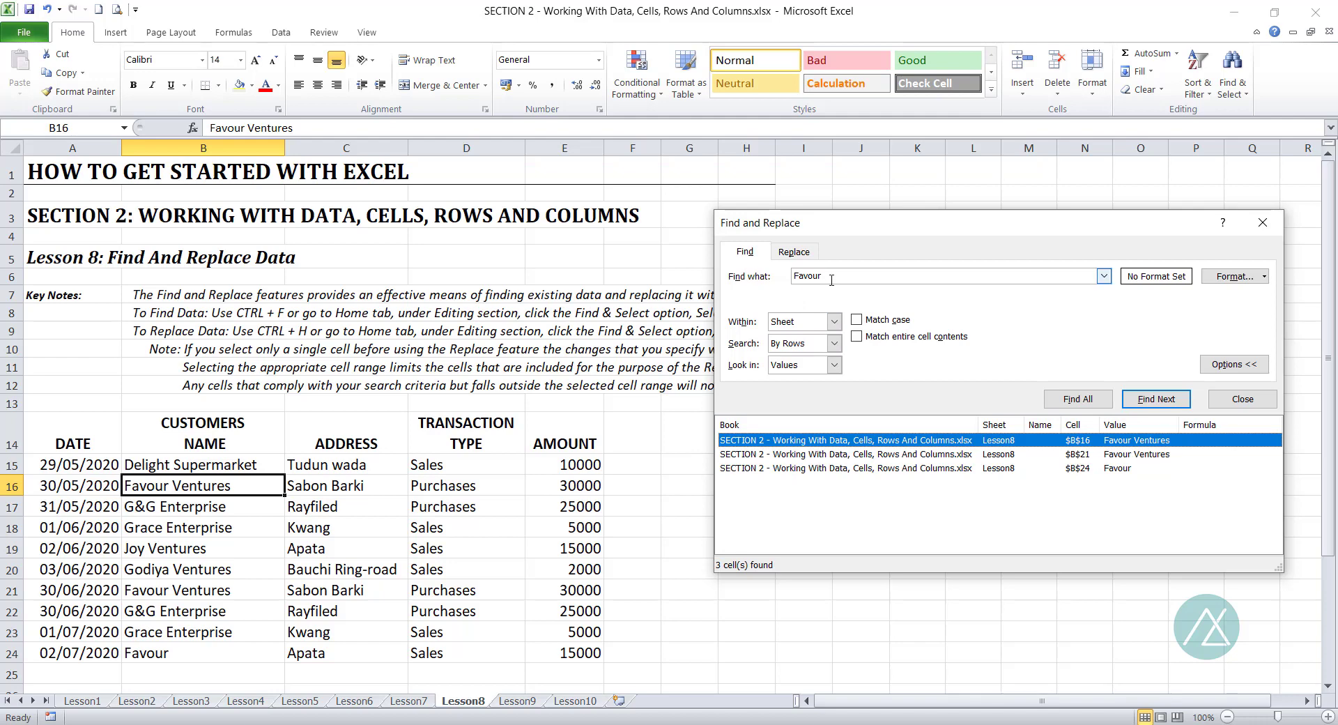
Cycle through the "Favour" matches again, list all of them once more, and close the search.
click(1148, 404)
click(1148, 404)
click(1148, 404)
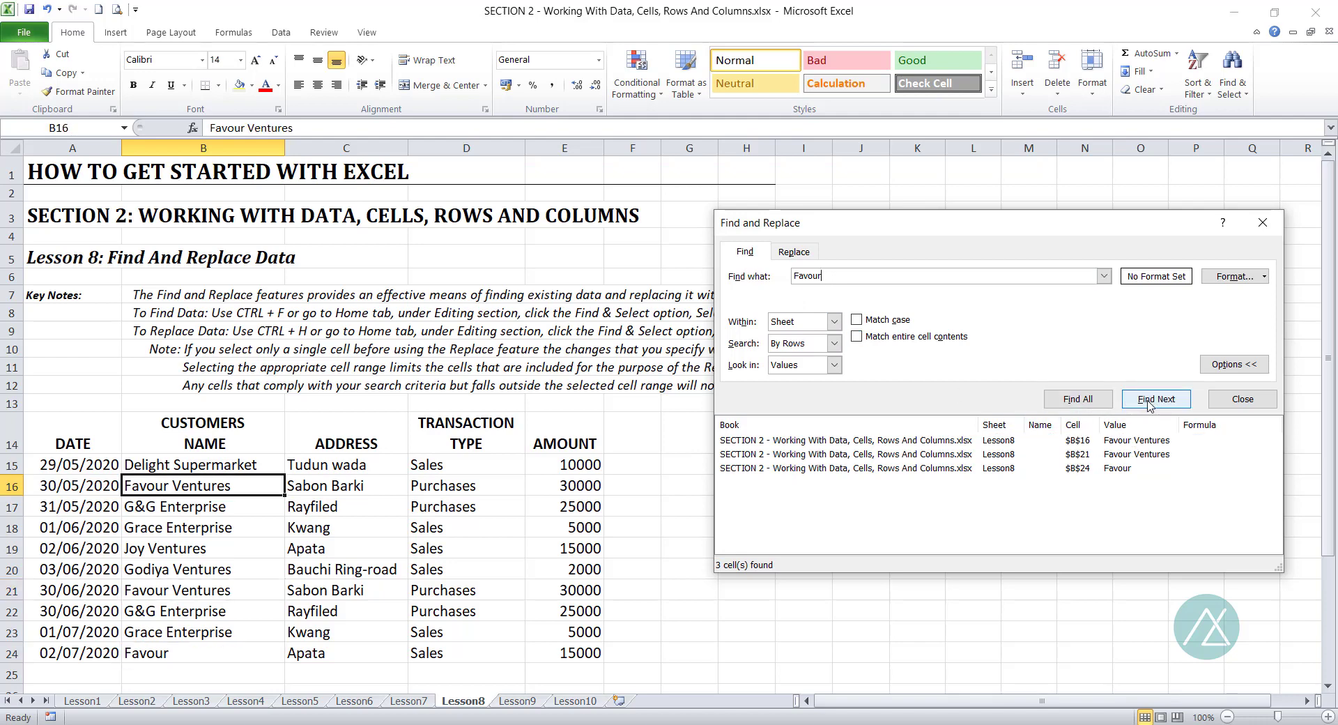
click(1078, 400)
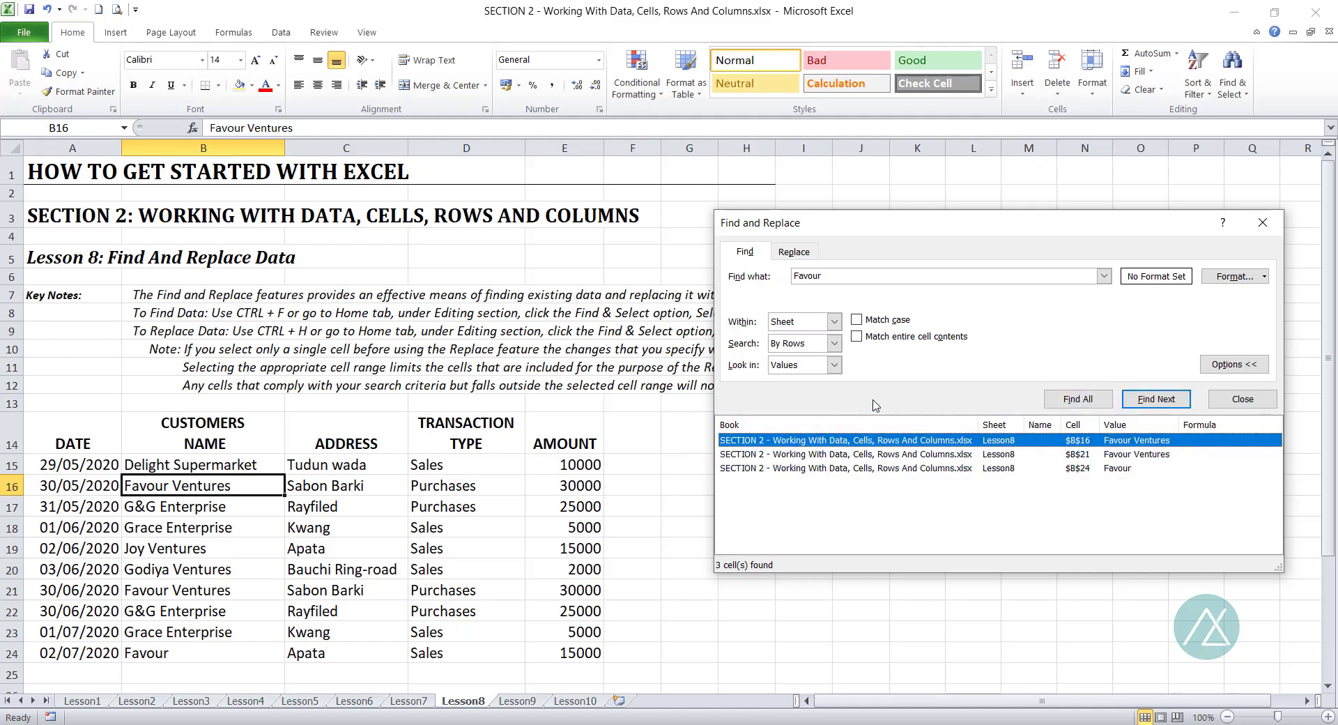
click(1238, 400)
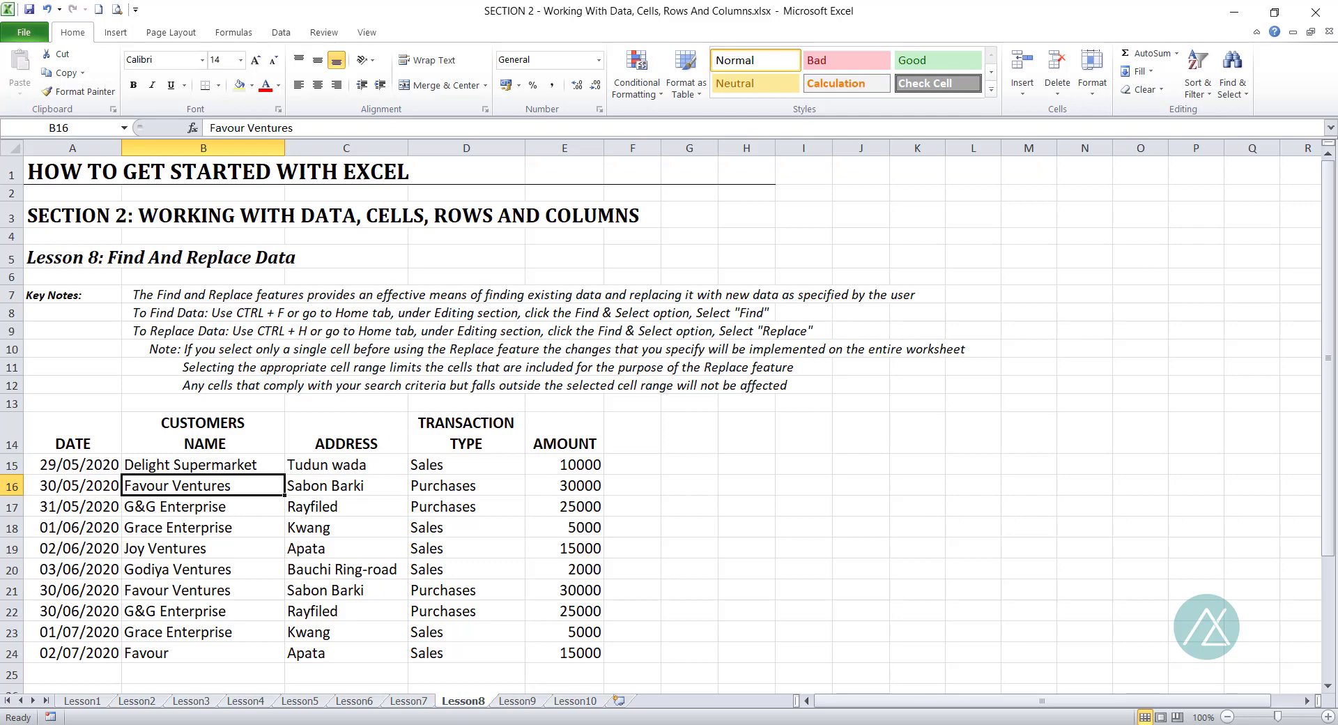
key(ctrl+super+o)
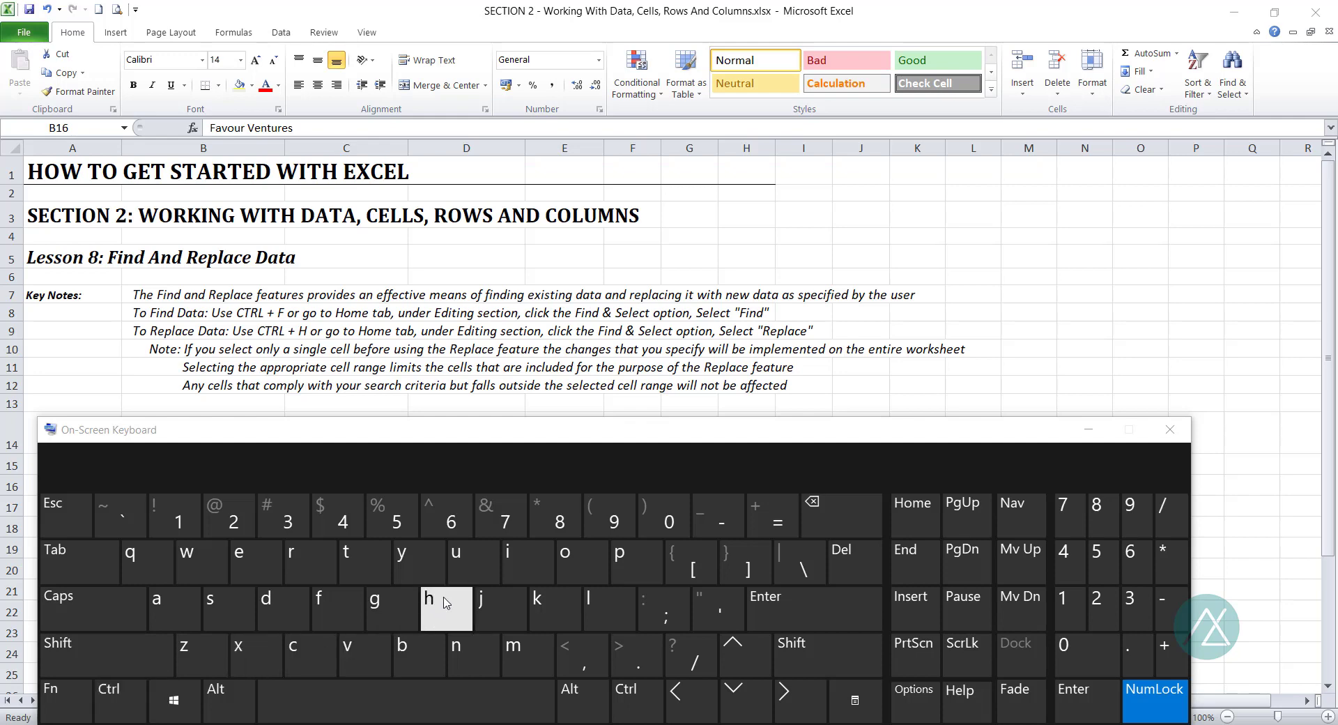
click(1088, 429)
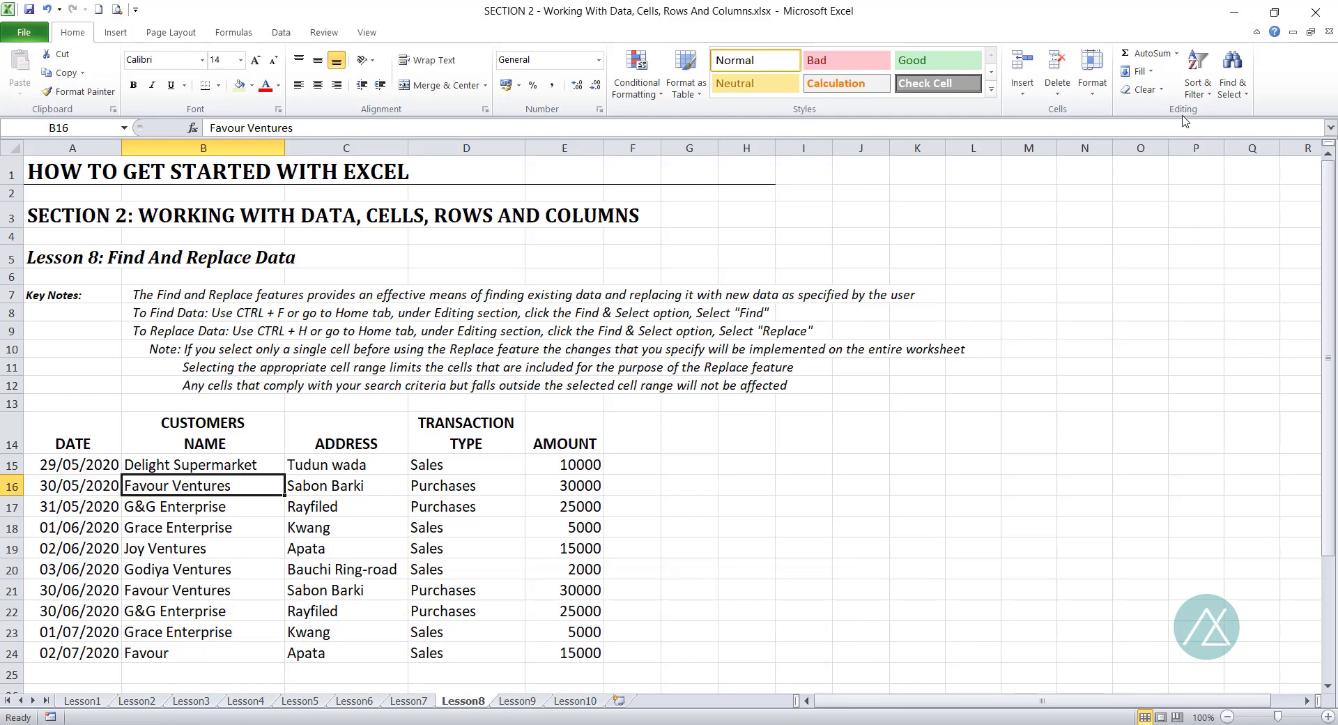
click(1244, 96)
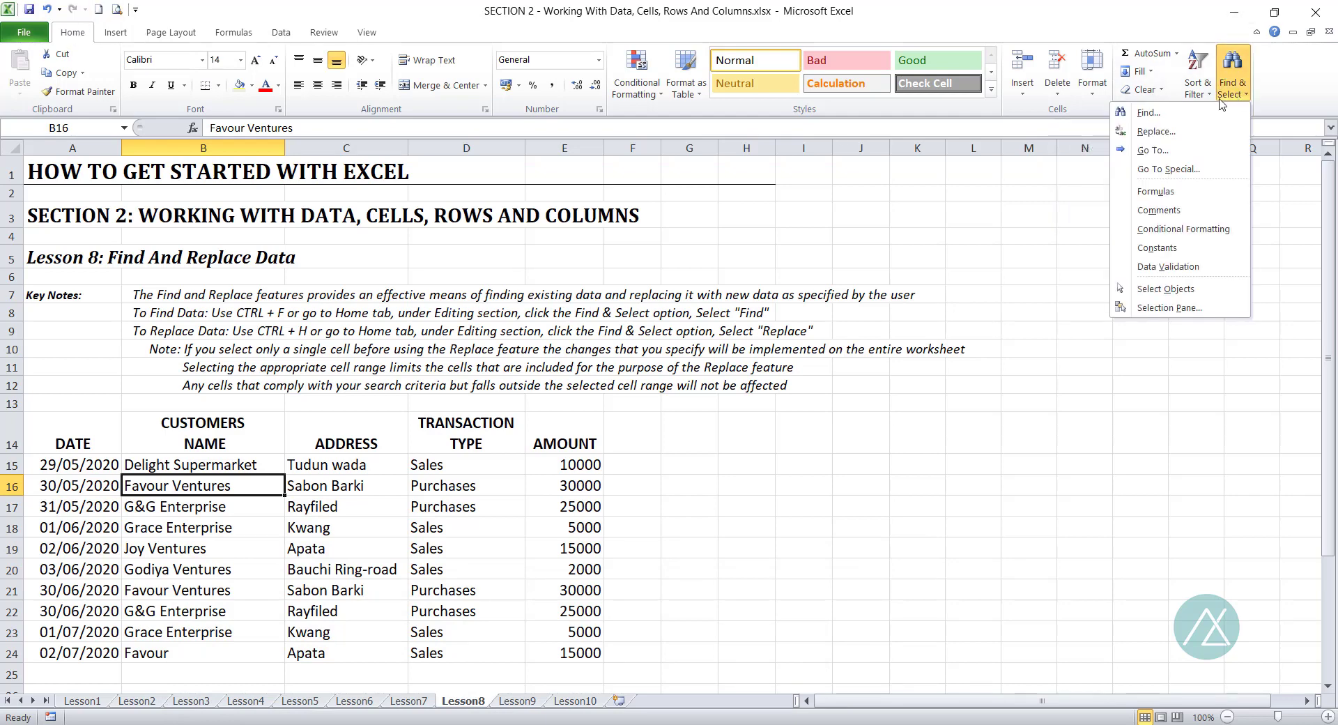
click(1157, 132)
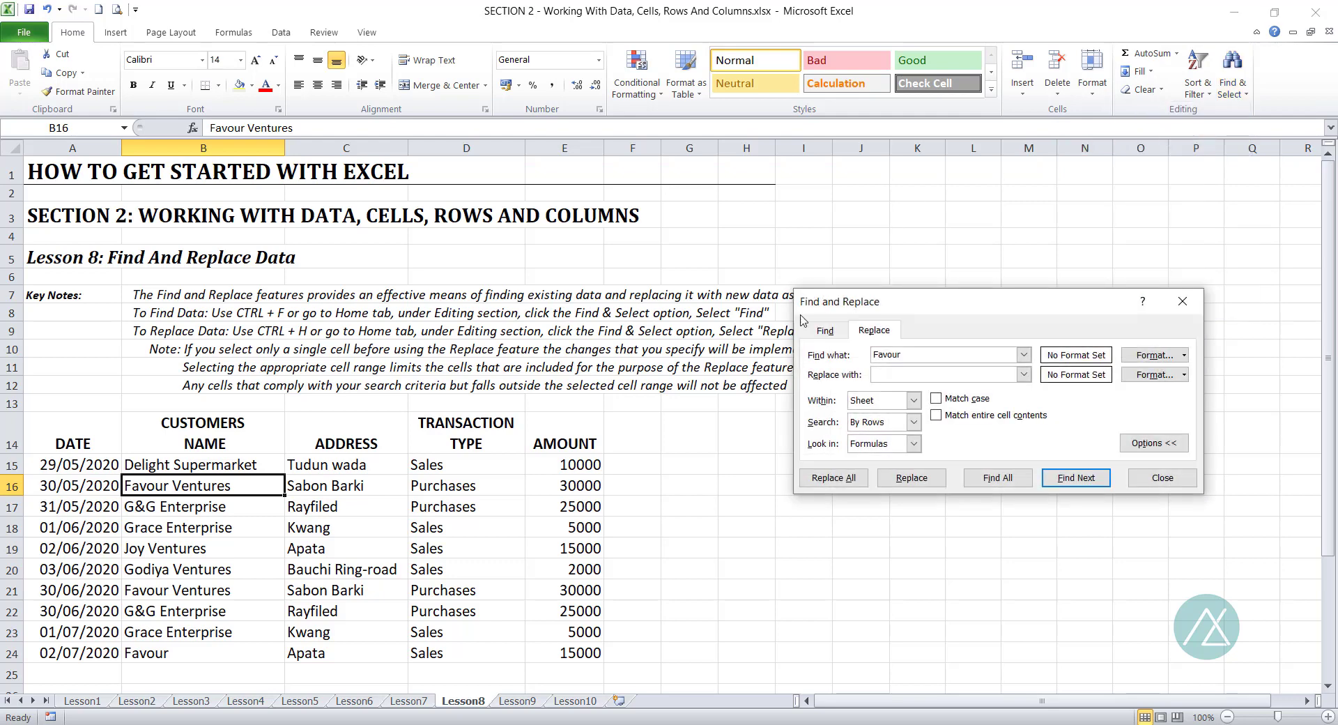
drag(900, 301, 822, 205)
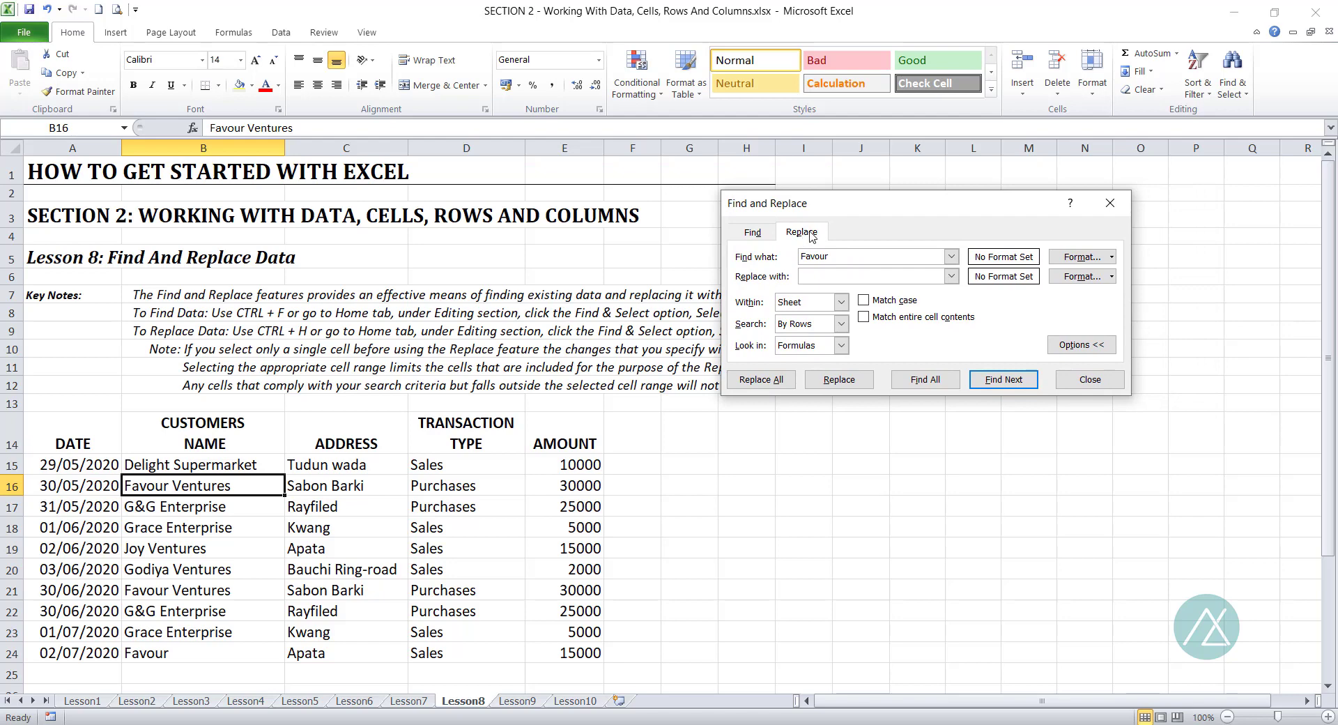
click(1111, 203)
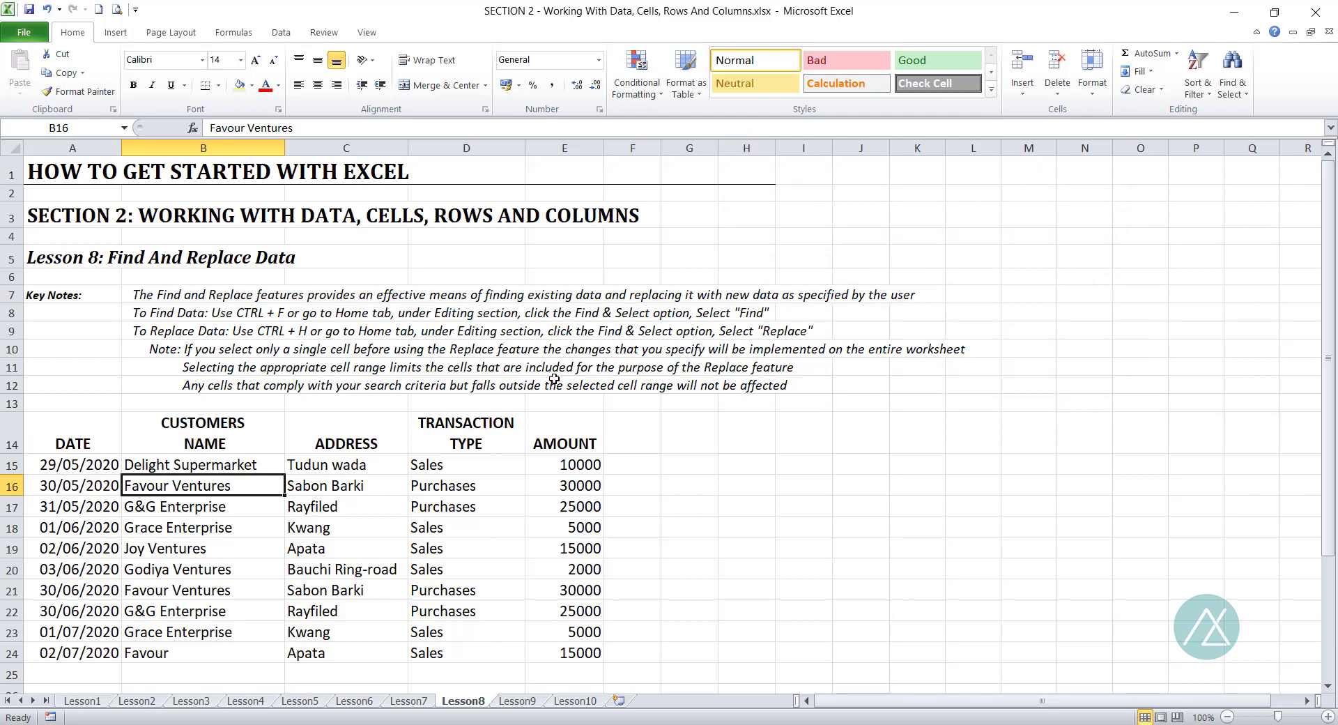
Set up a replacement of "Favour" with "Joy" and go through the matches as far as cell B24.
key(ctrl+h)
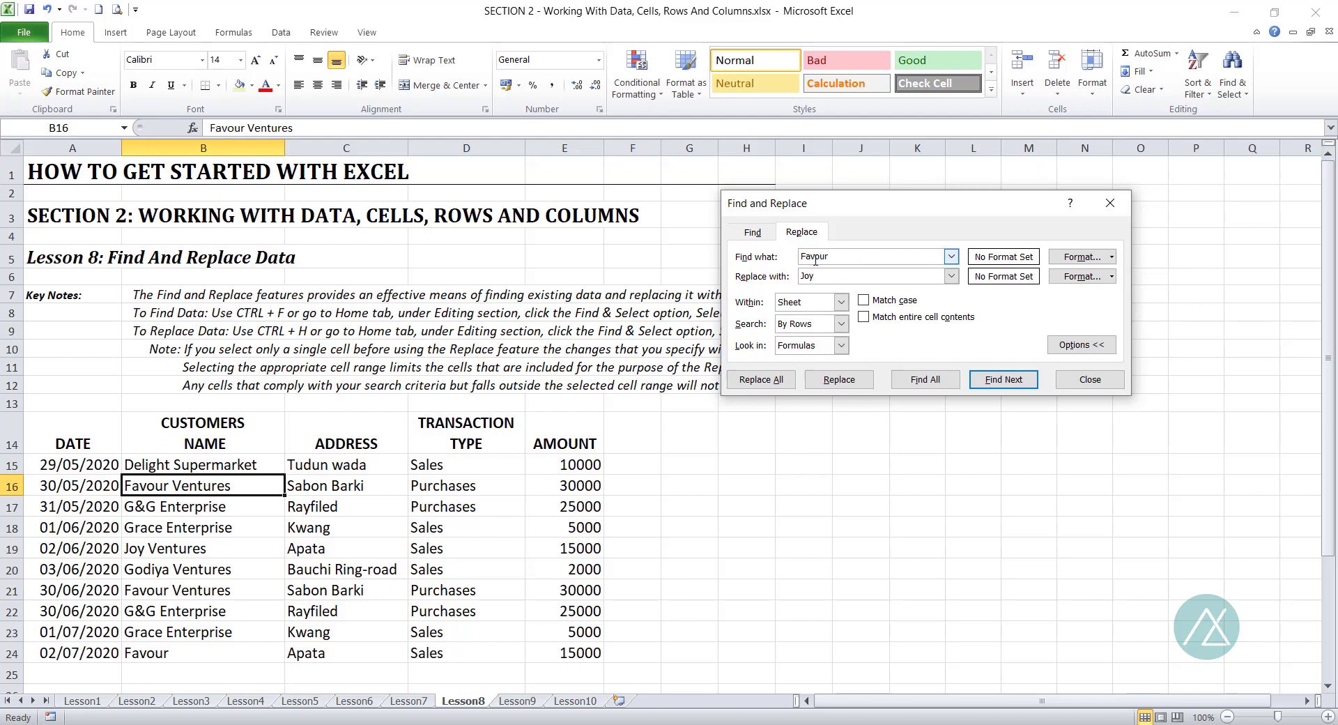
click(812, 278)
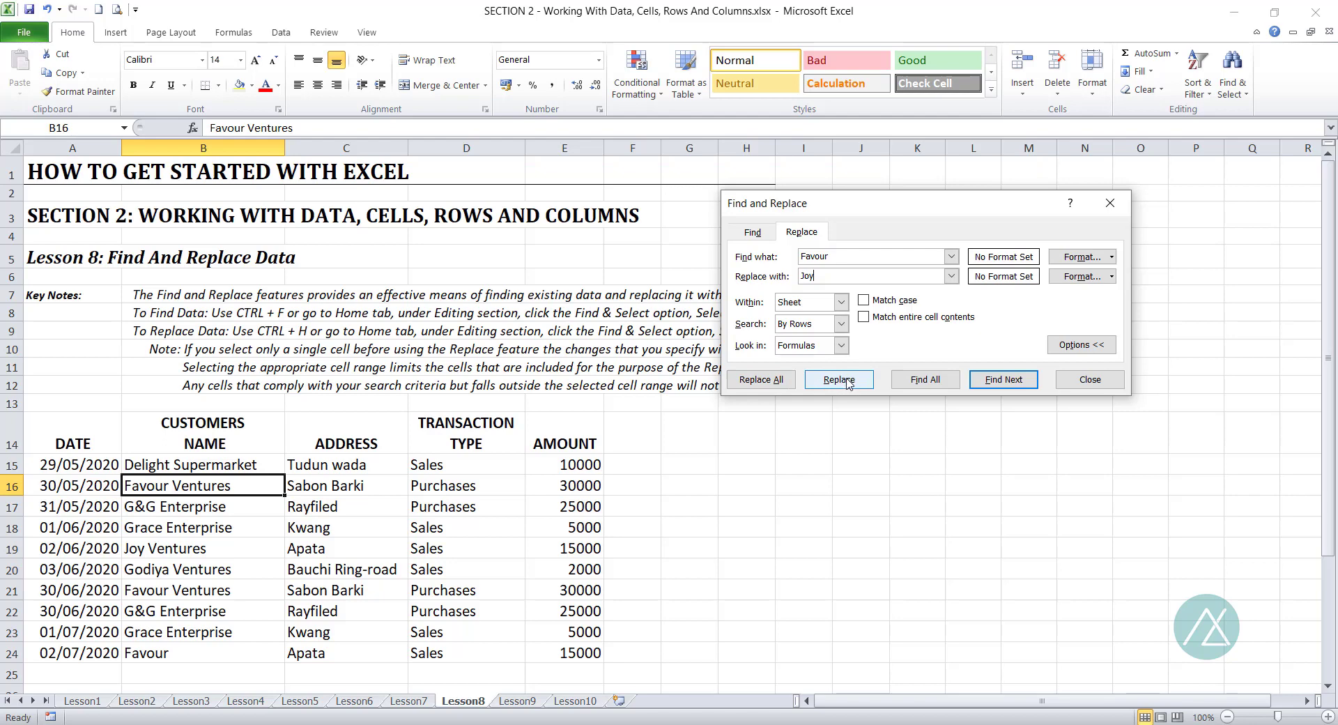
click(990, 384)
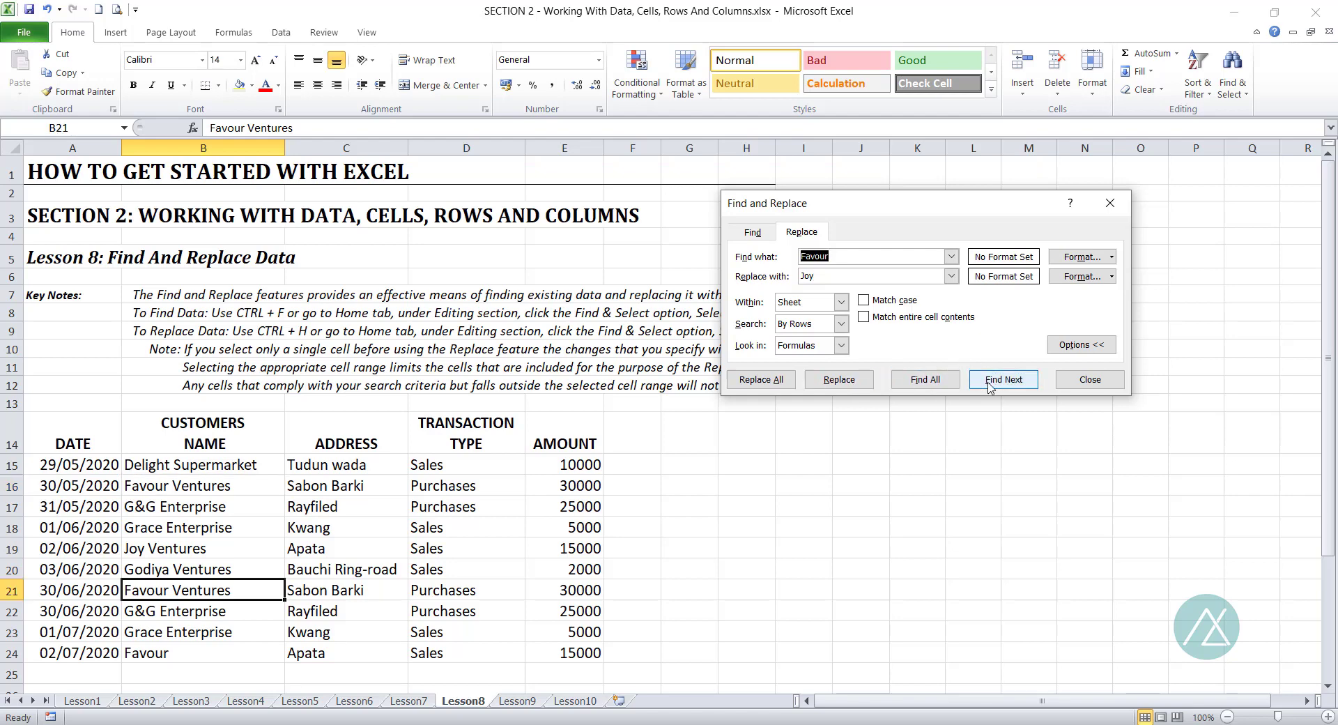
click(991, 385)
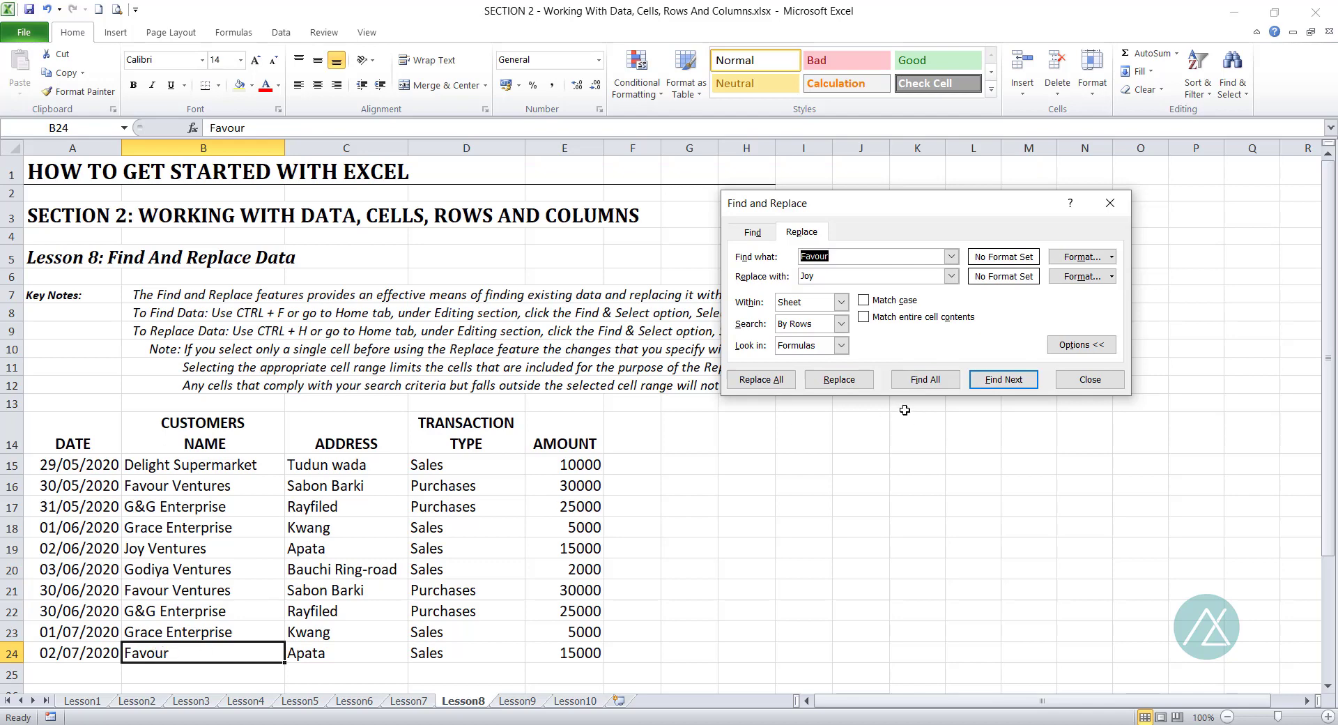
List all "Favour" matches in a widened dialog and replace only the one in cell B24 with "Joy", closing the dialog when done.
click(920, 382)
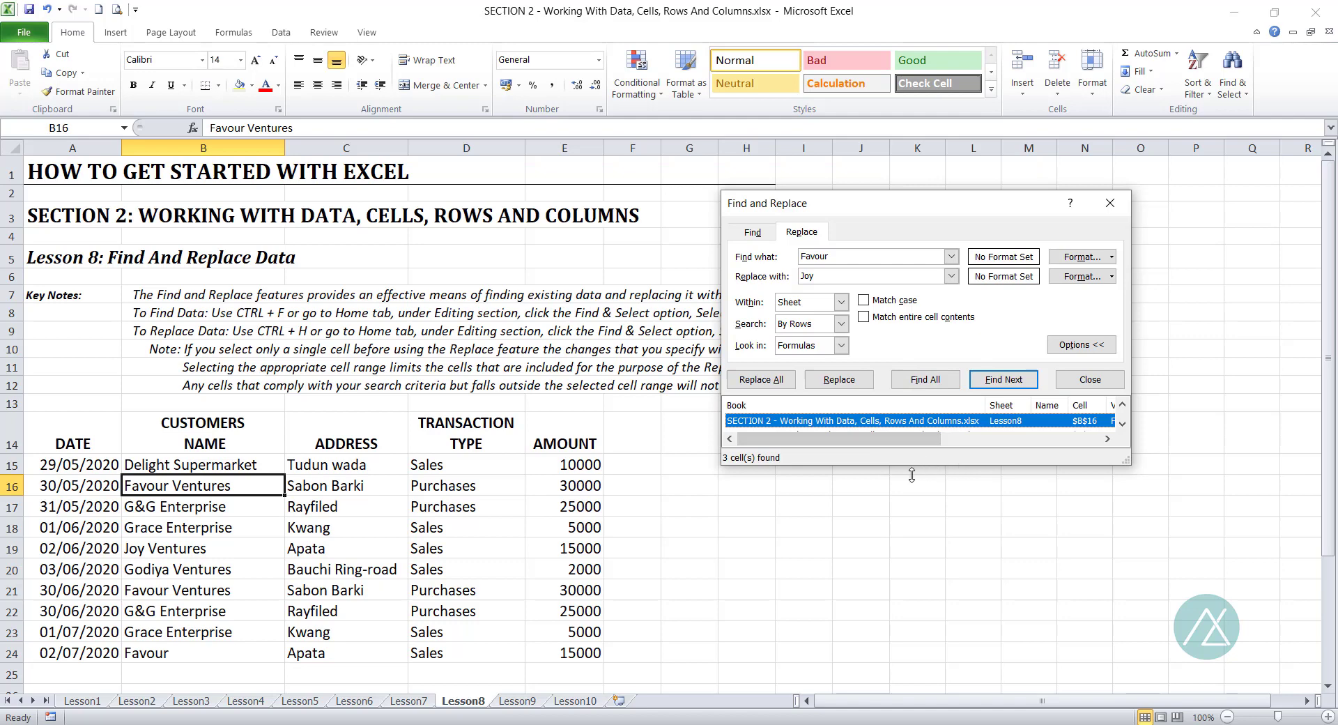
click(764, 448)
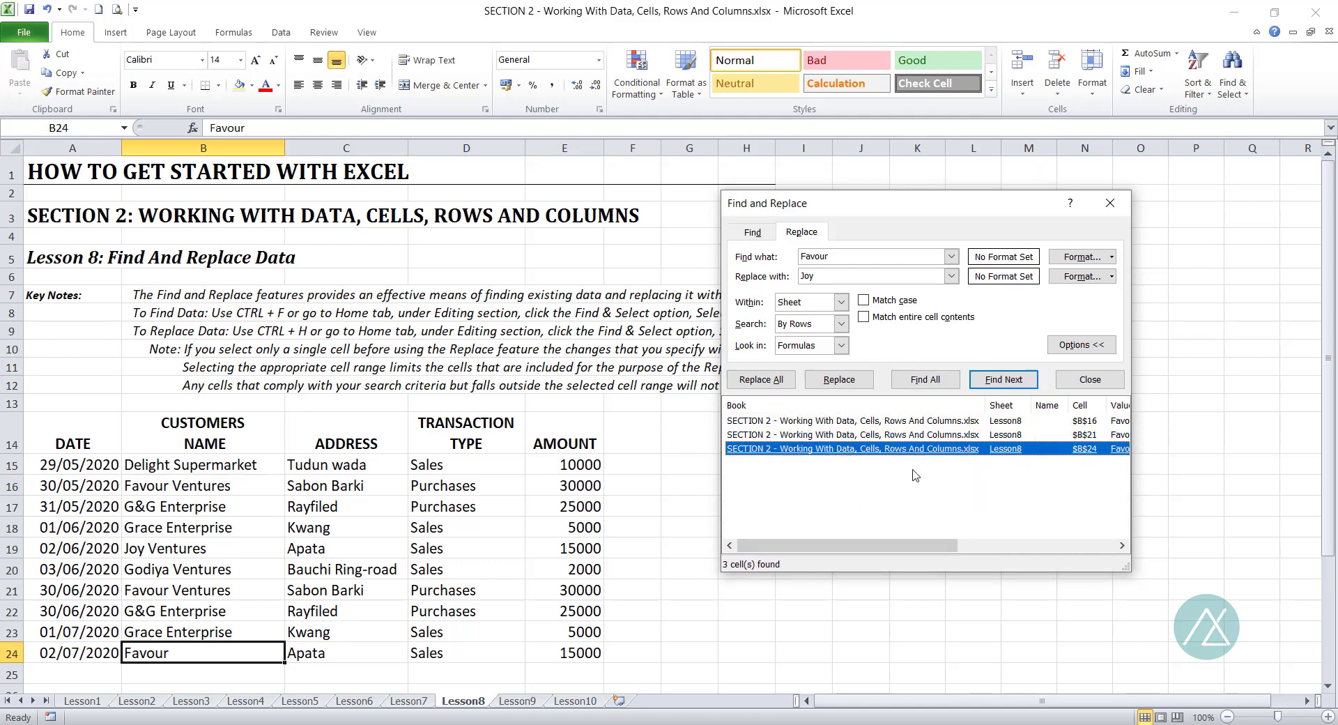
drag(1133, 513, 1203, 513)
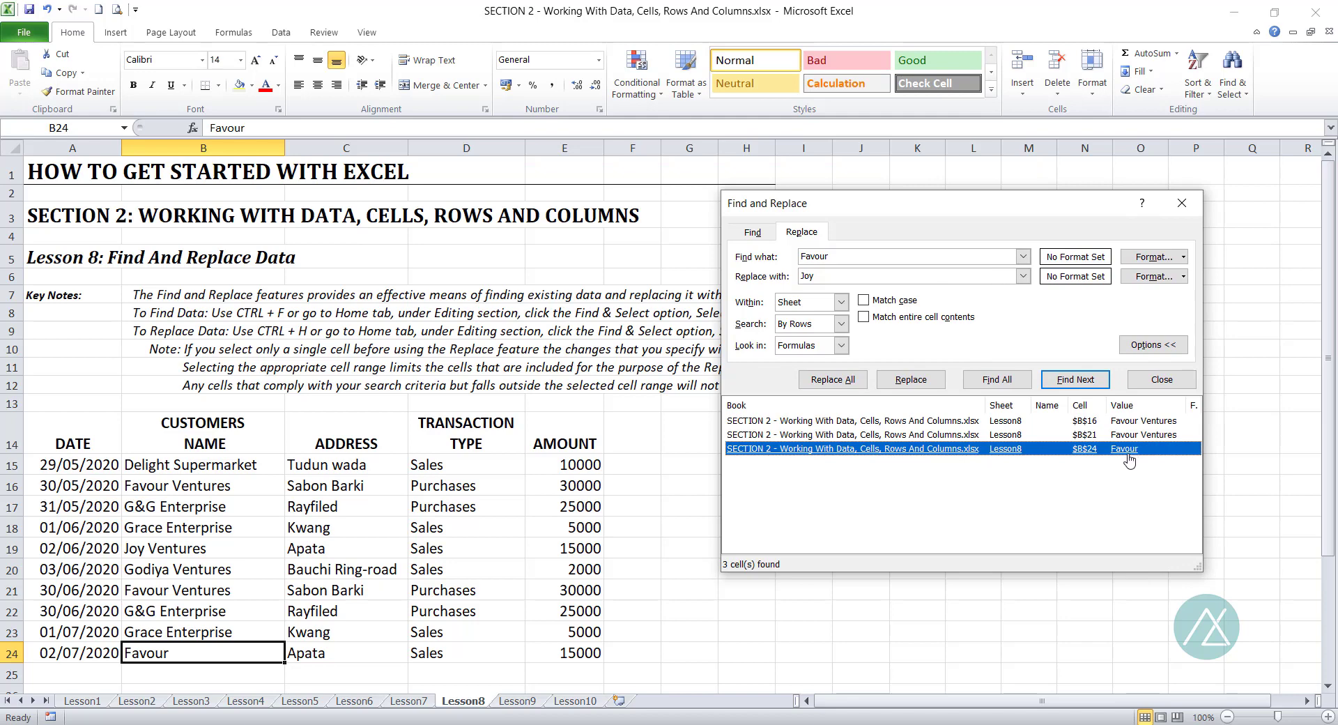
click(908, 382)
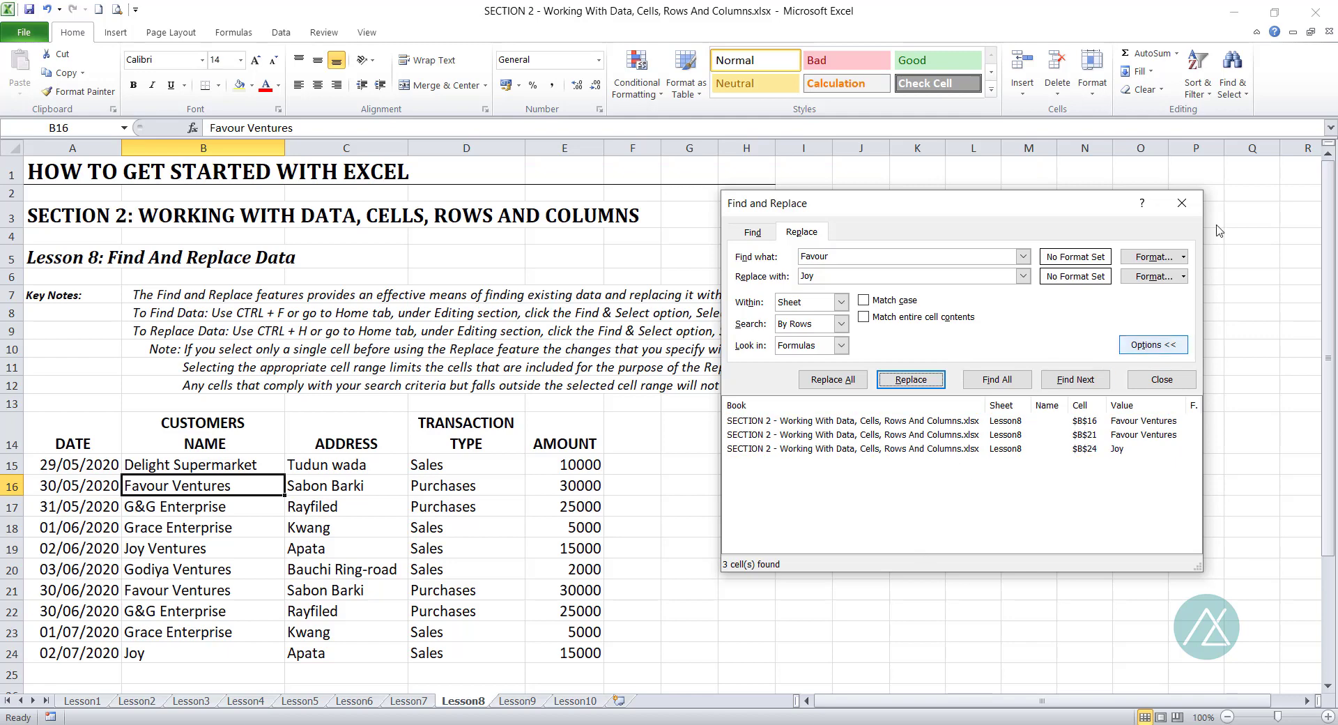
click(1182, 203)
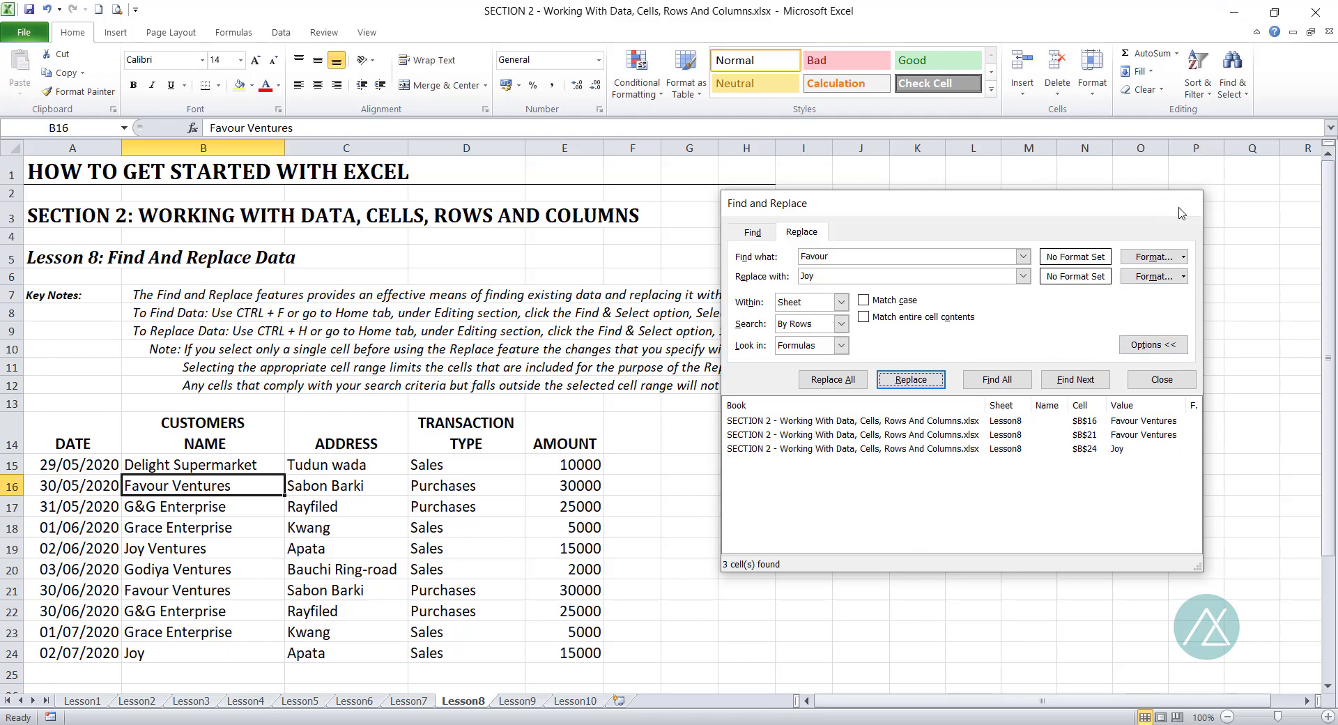